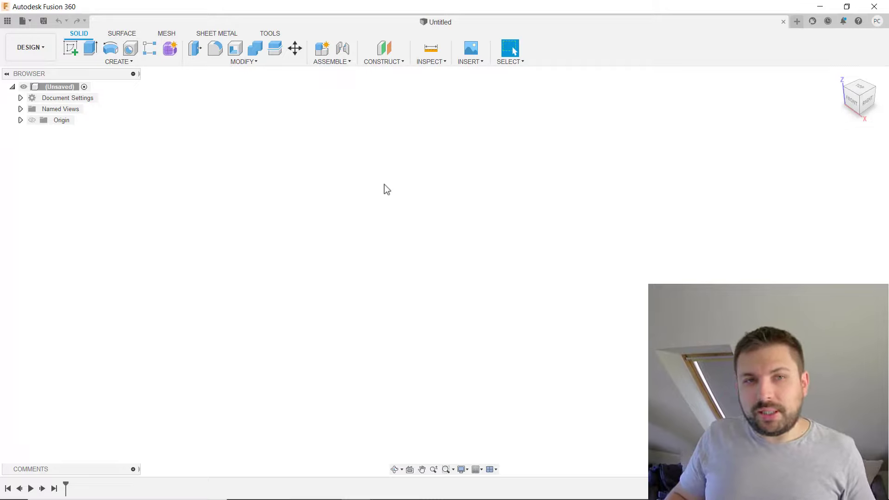
Insert the IPhone6-Stand.STL mesh from the Pobrane folder as a mesh
click(481, 62)
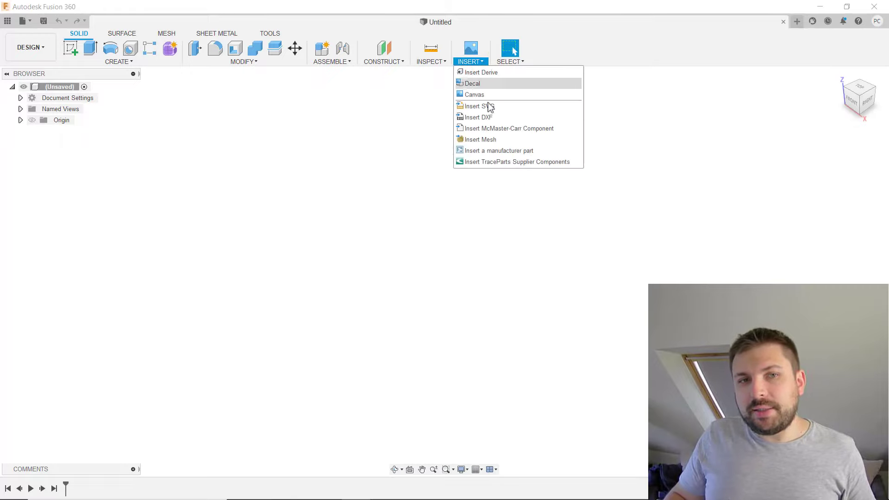
click(497, 140)
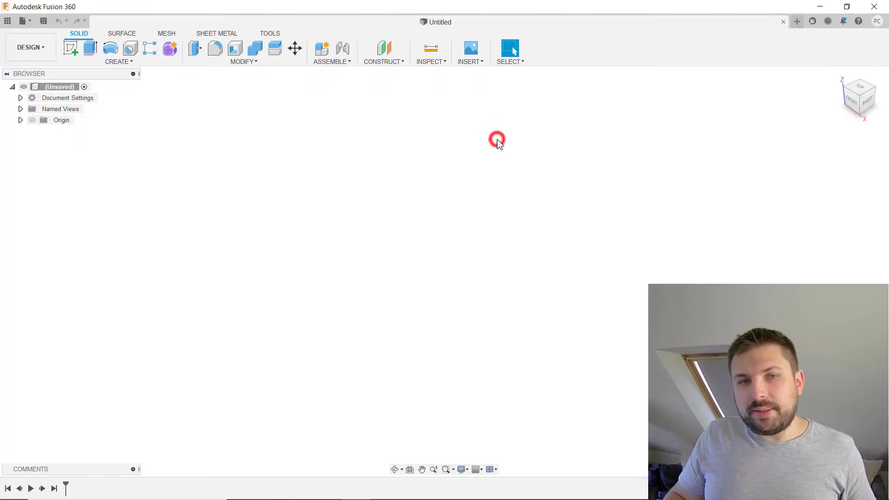
click(430, 144)
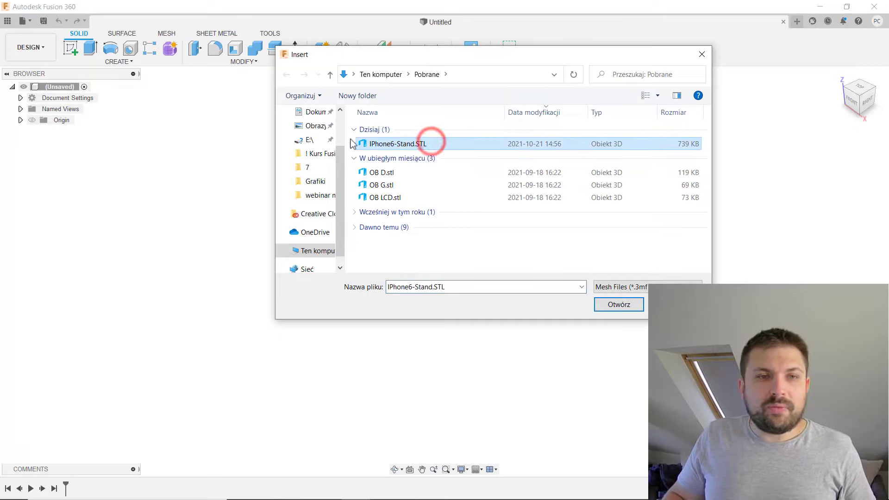
click(628, 307)
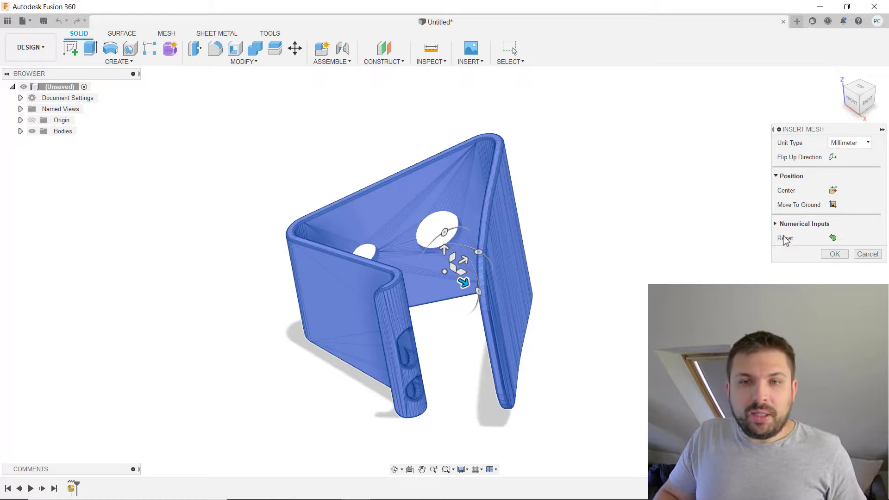
Move the stand mesh to the ground, confirm the insert, and check Mesh Display settings
click(833, 205)
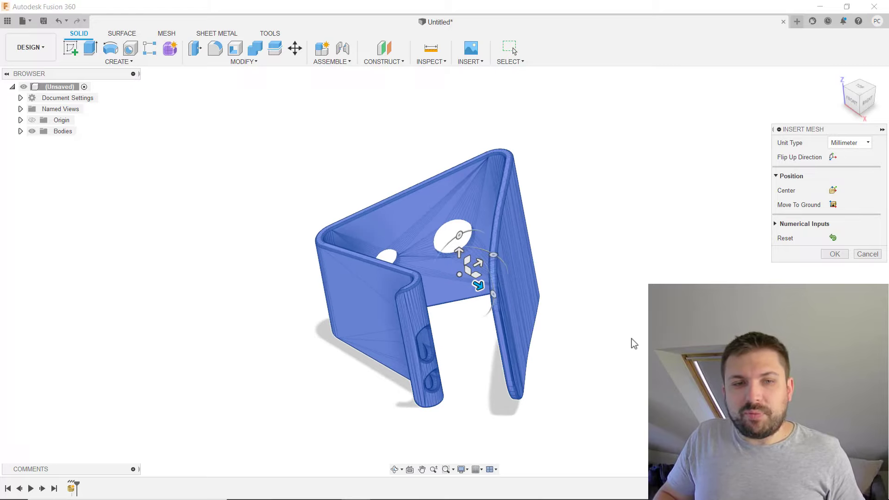
scroll(634, 344, up, 2)
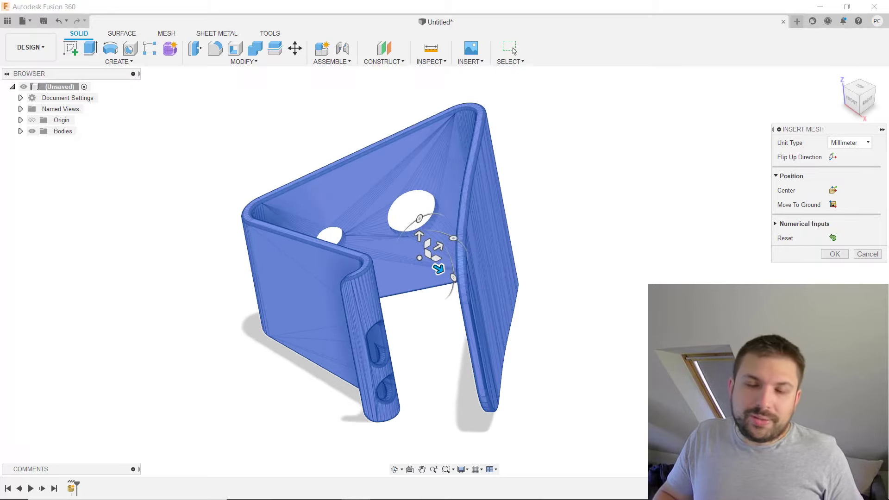
click(834, 255)
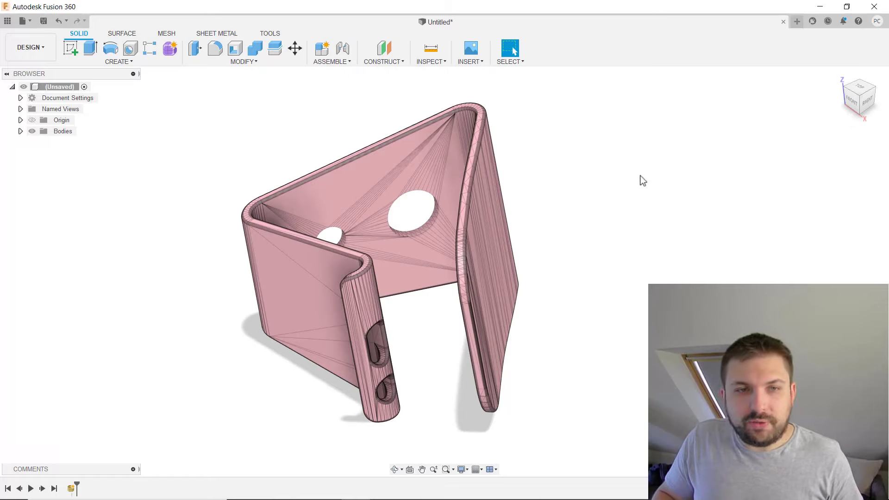
middle_drag(694, 208, 747, 211)
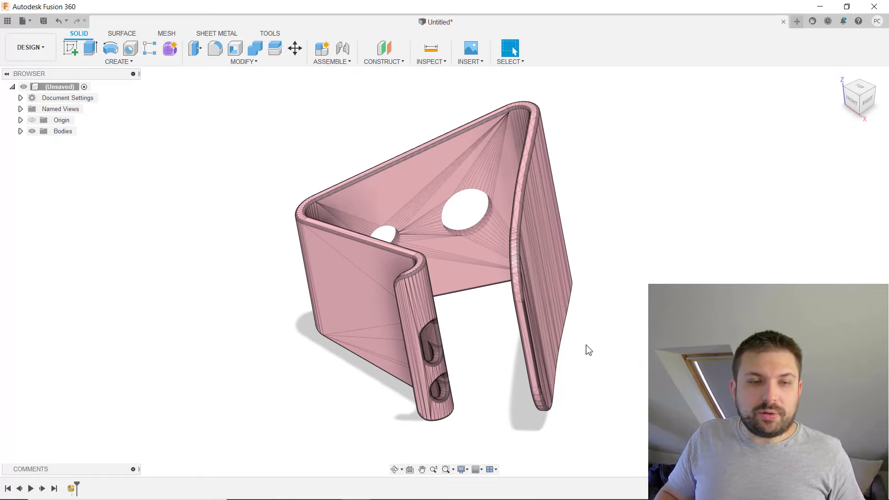
click(462, 469)
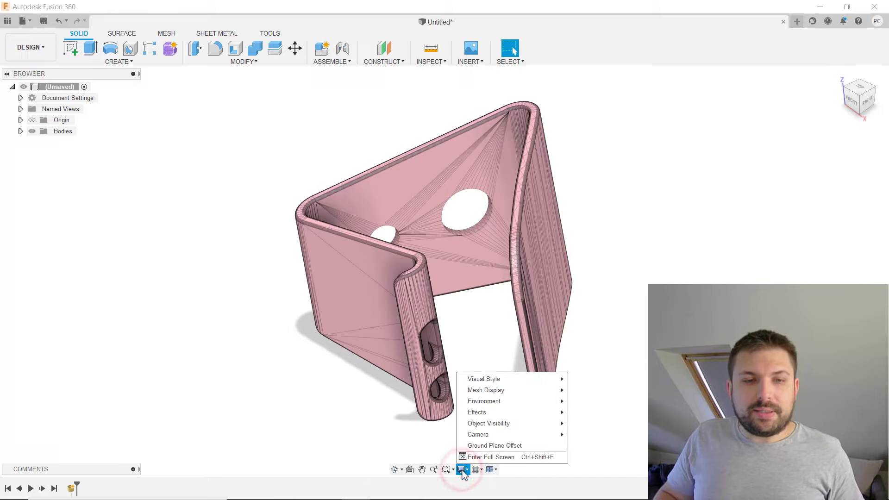
mouse_move(486, 389)
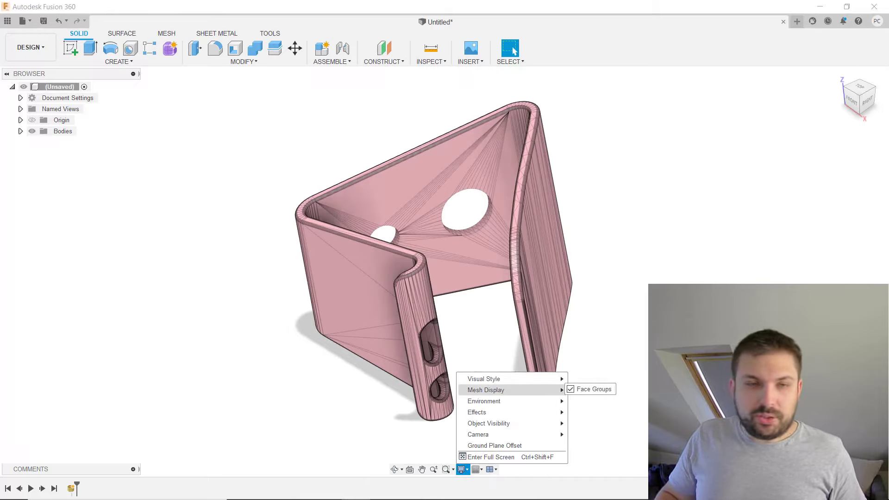
click(644, 315)
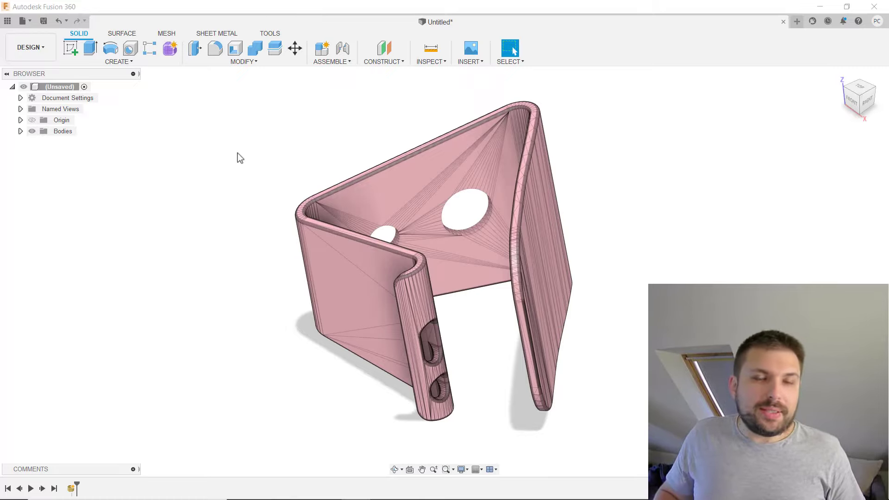
Scale the stand mesh body with Uniform scaling and scale factor 1.12
click(167, 34)
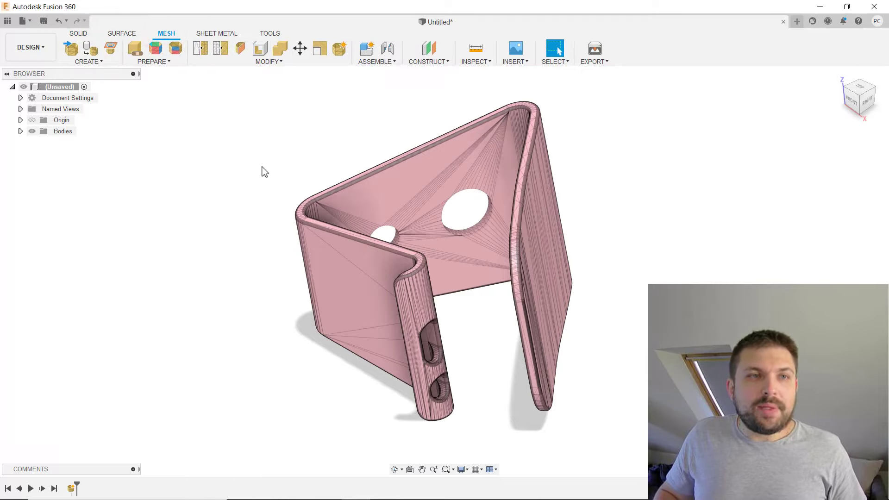
click(326, 50)
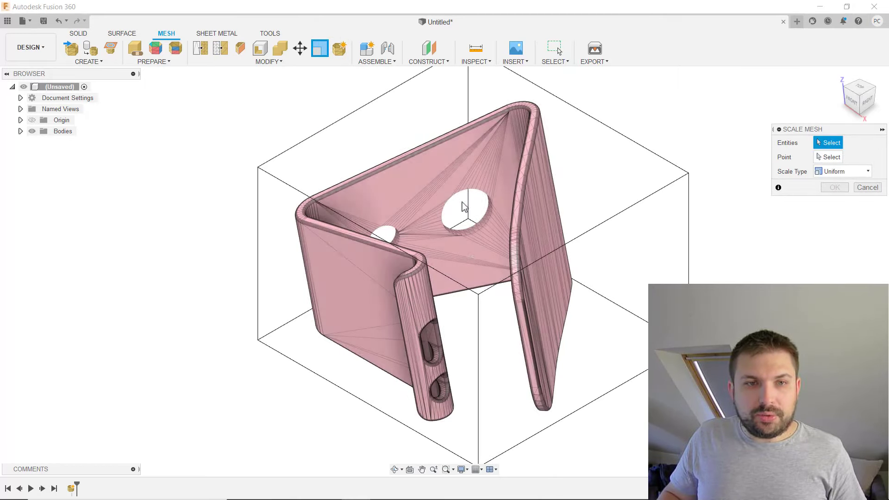
click(483, 248)
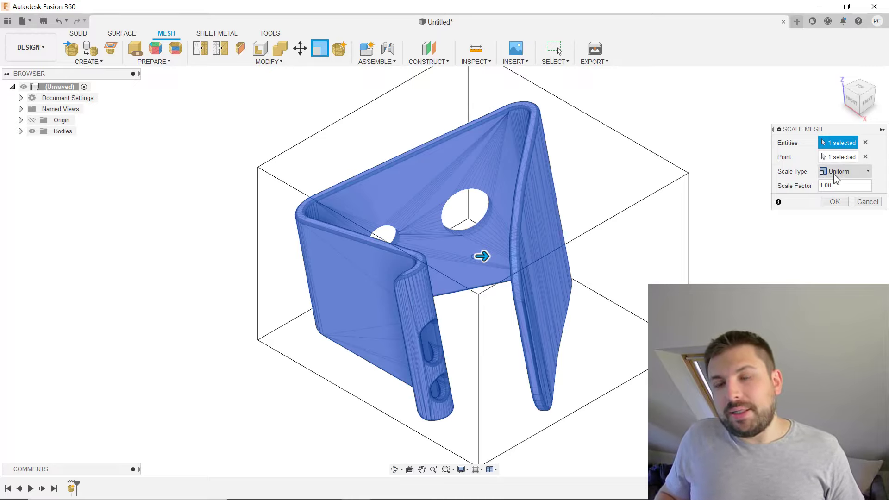
click(847, 175)
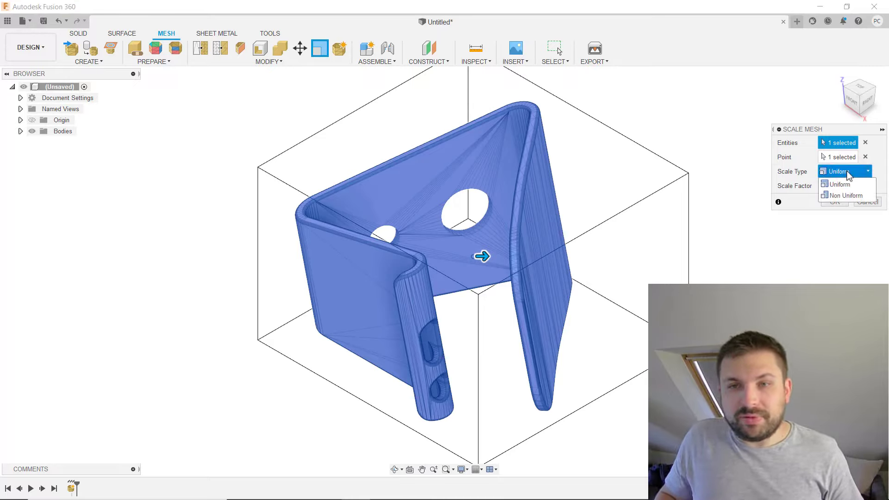
click(834, 173)
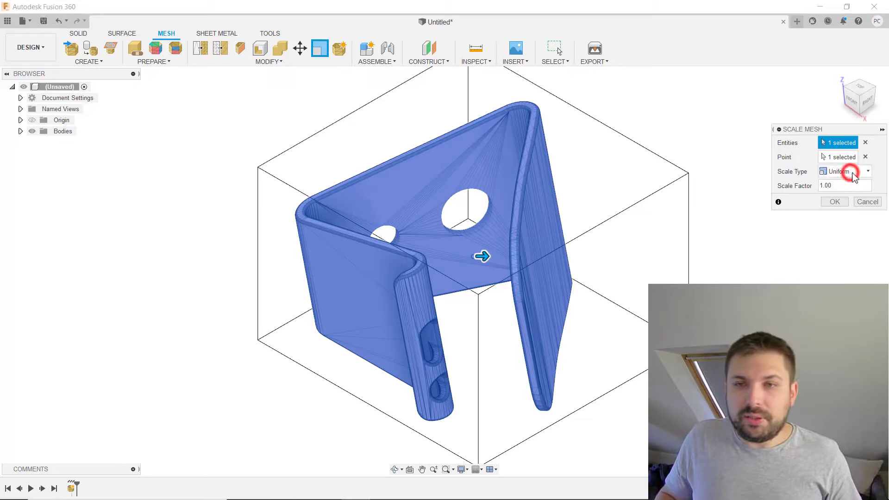
click(847, 187)
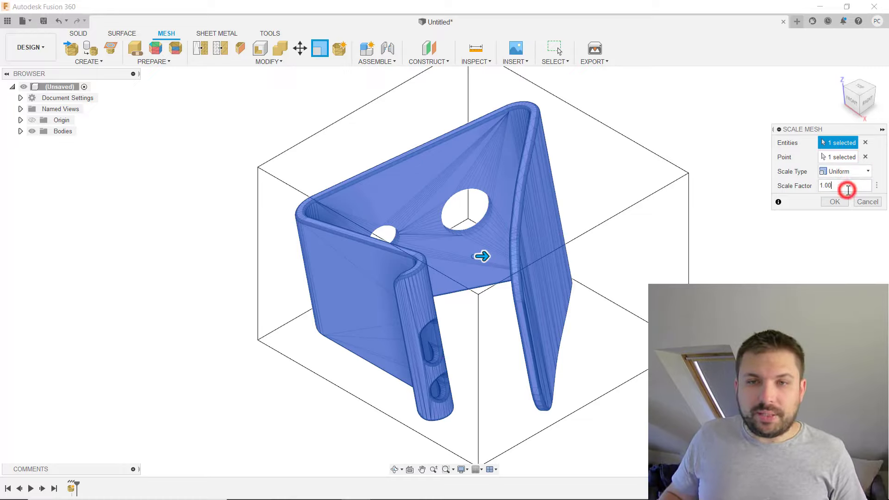
key(BackSpace)
key(BackSpace)
text(1)
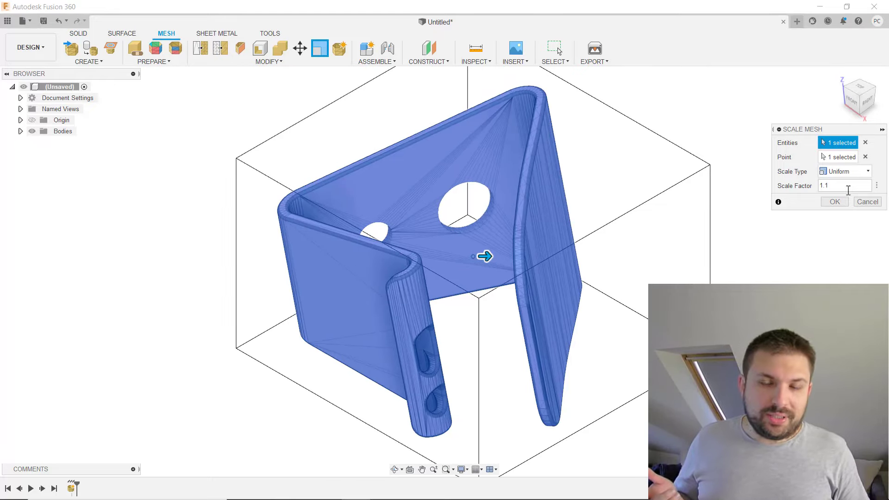
text(2)
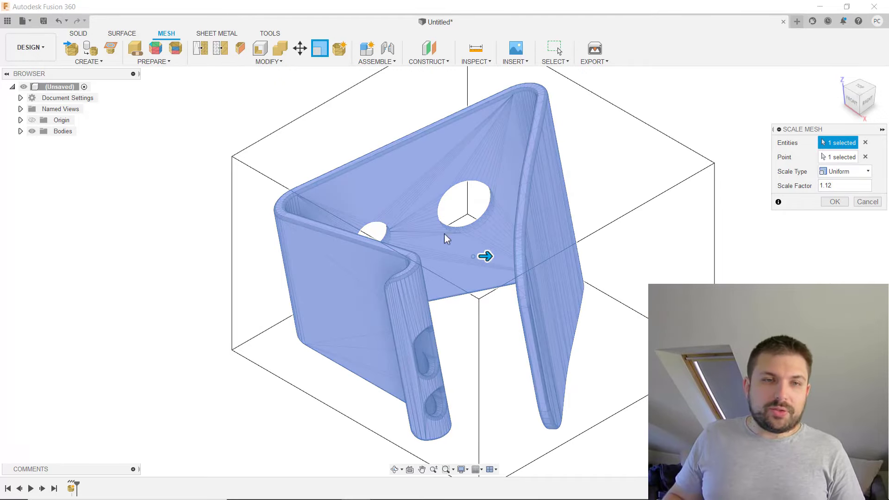
click(836, 202)
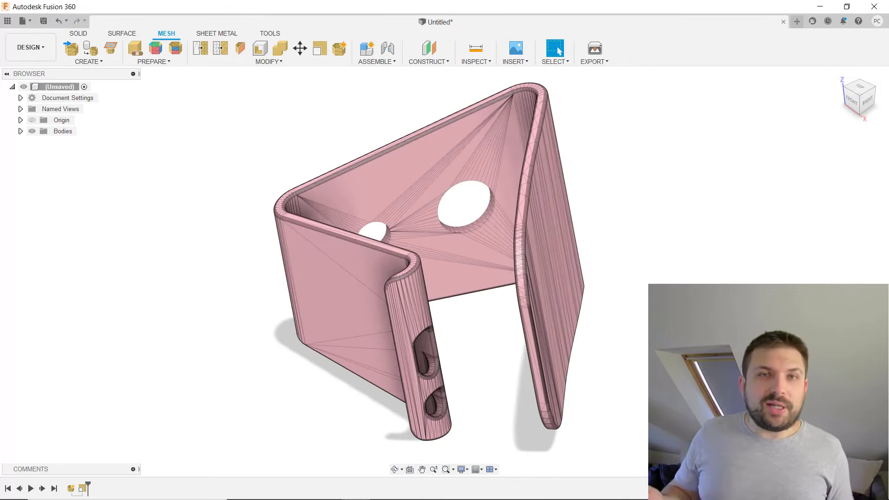
mouse_move(653, 236)
shift+middle_down()
mouse_move(724, 145)
mouse_move(698, 116)
mouse_move(569, 168)
shift+middle_up()
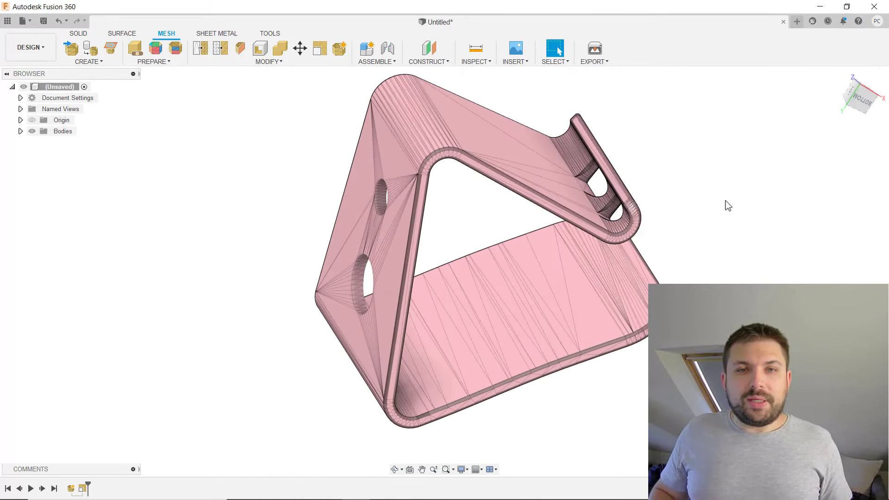
shift+middle_drag(724, 204, 671, 208)
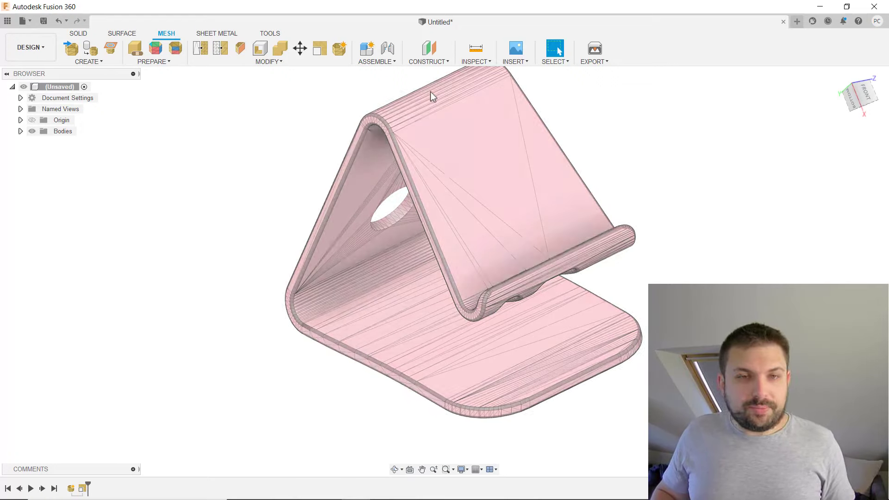
shift+middle_drag(705, 238, 463, 241)
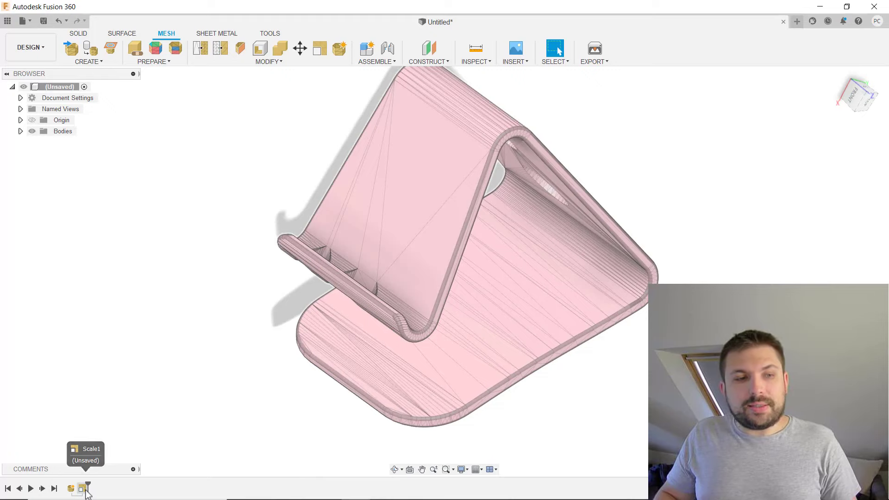
click(86, 492)
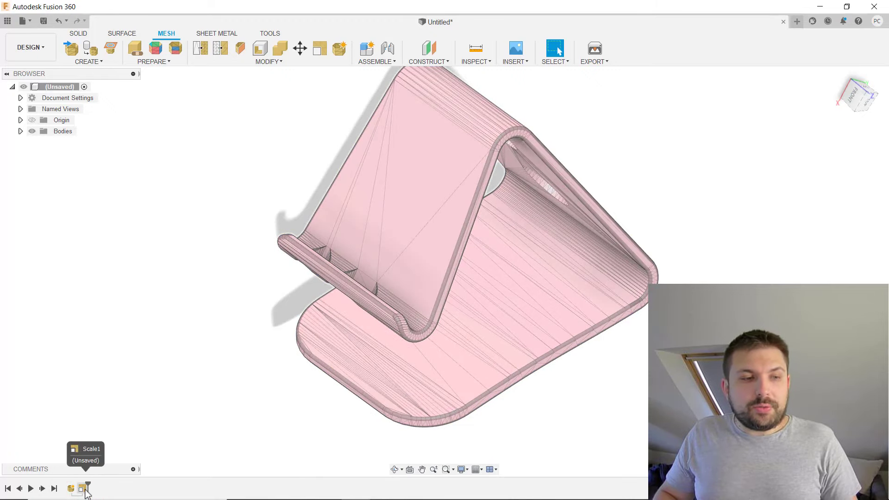
double_click(84, 490)
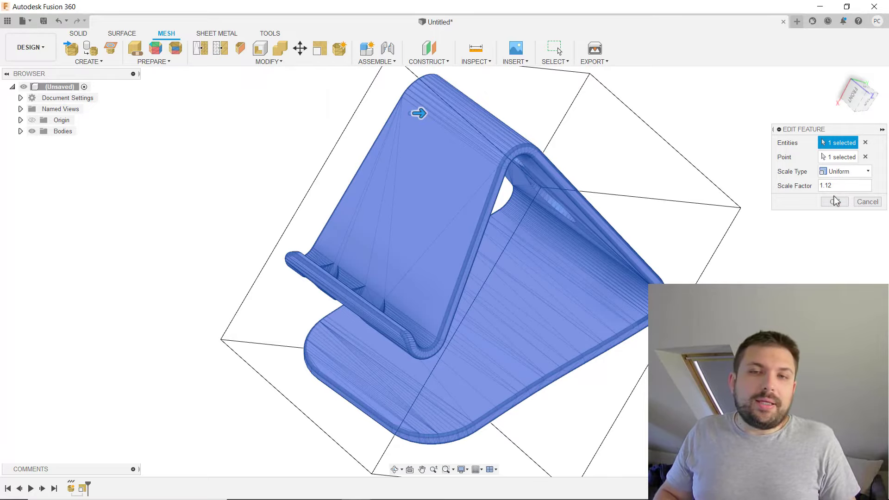
click(835, 201)
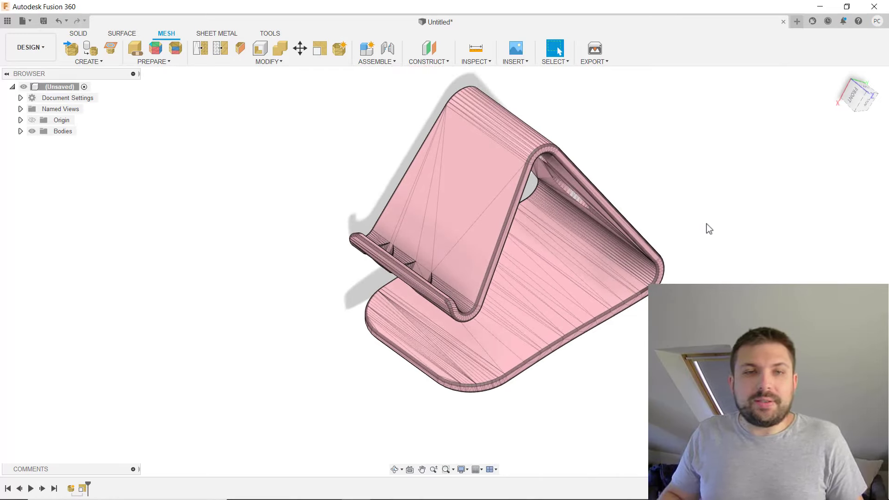
shift+middle_drag(709, 228, 718, 248)
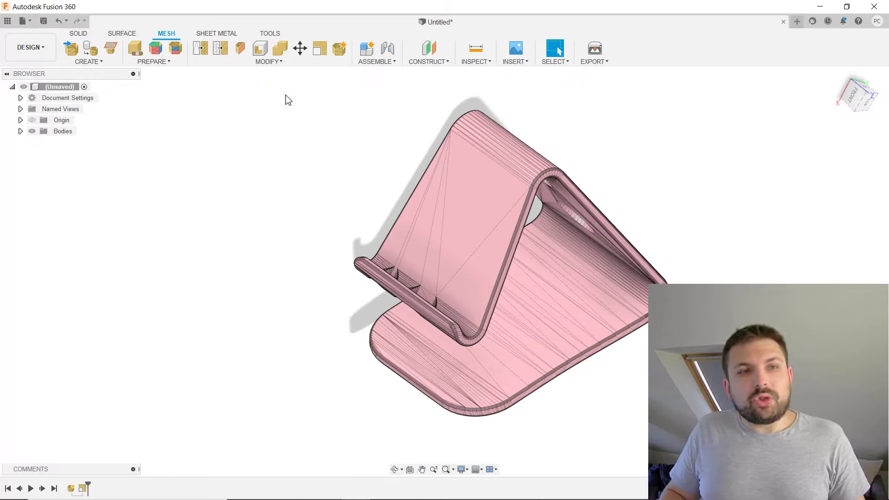
Convert the stand mesh to a Parametric solid using the Faceted method
click(280, 63)
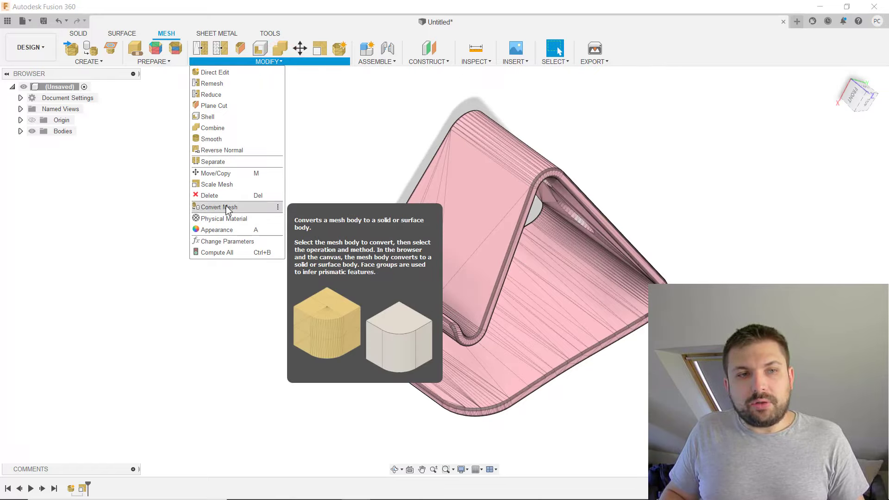
click(246, 208)
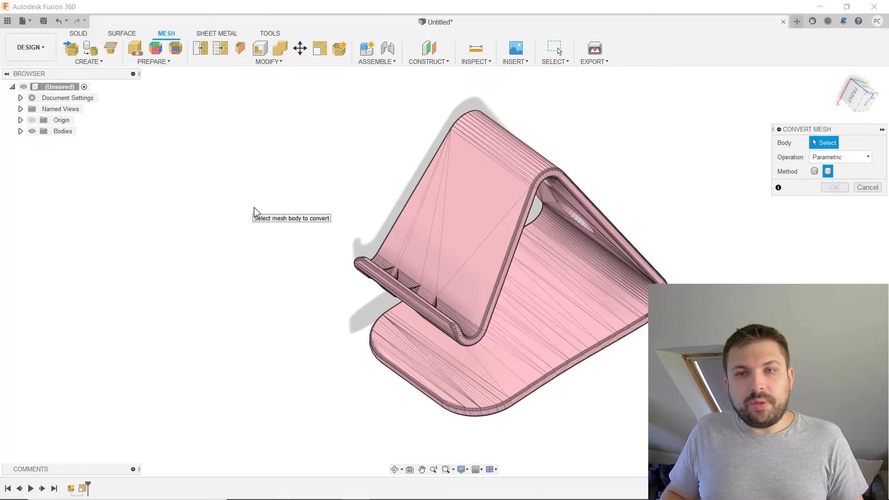
click(815, 173)
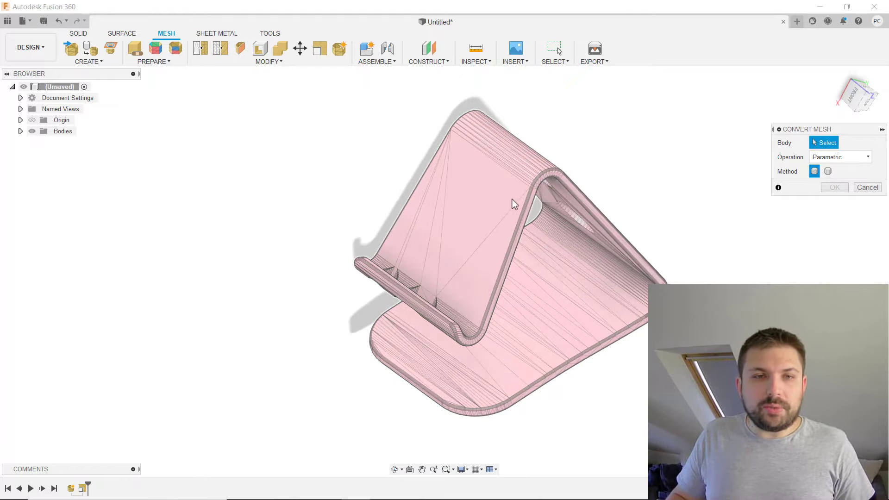
click(506, 201)
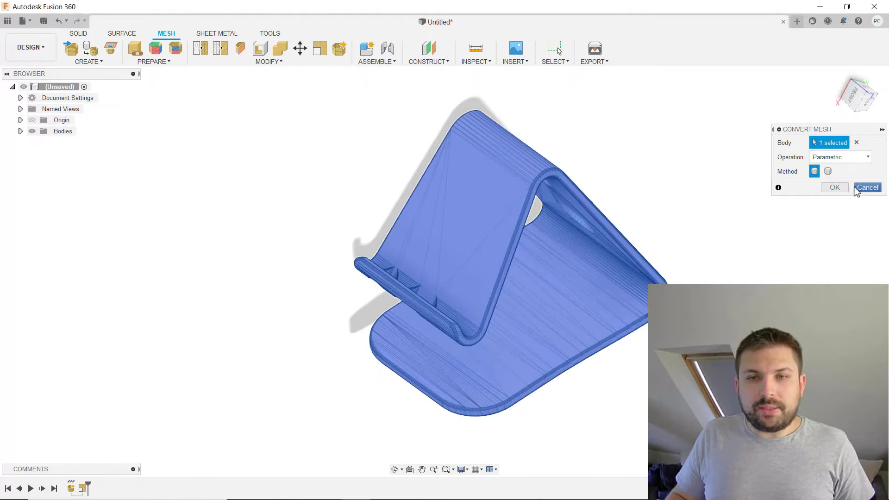
click(841, 187)
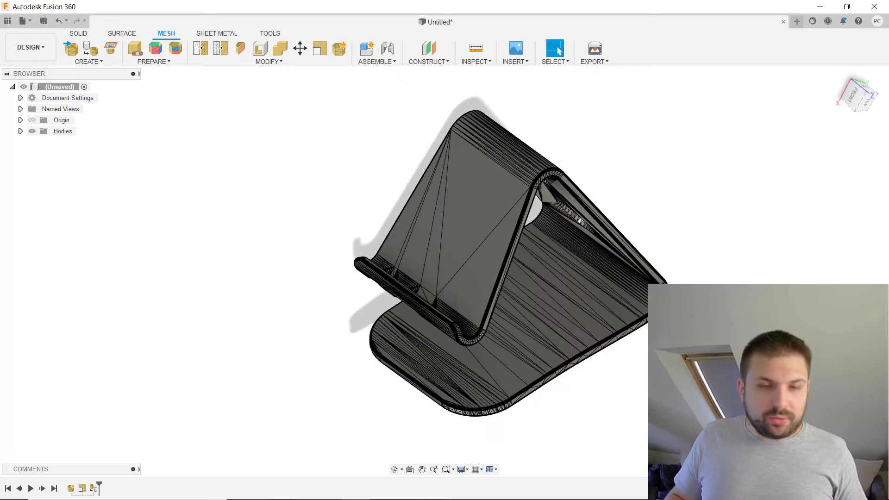
Delete the large triangular facet from the stand's front face
mouse_move(693, 242)
shift+middle_down()
mouse_move(730, 230)
mouse_move(708, 256)
mouse_move(712, 215)
mouse_move(715, 227)
mouse_move(794, 278)
mouse_move(787, 273)
shift+middle_up()
click(455, 202)
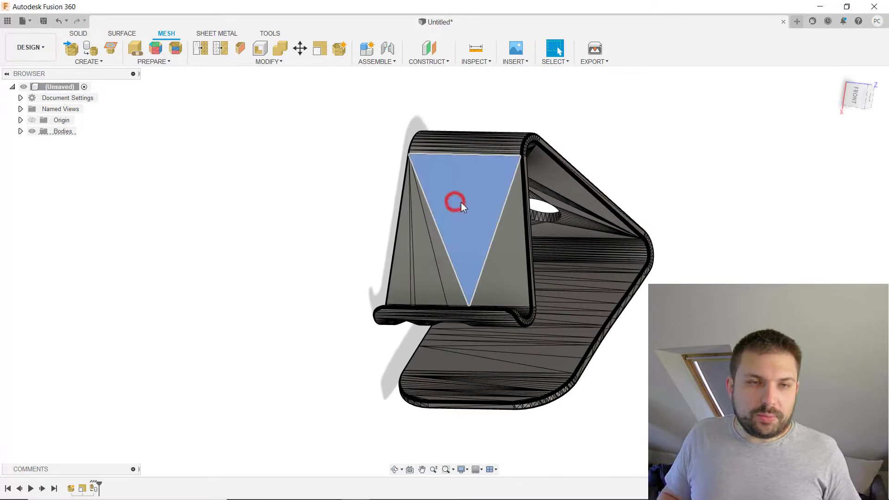
key(Delete)
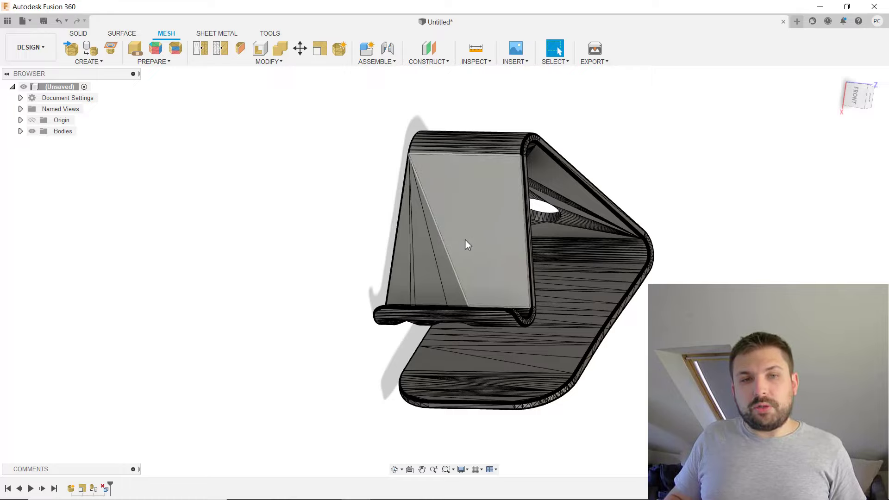
Delete a thin sliver facet on the front face and select the next one
click(443, 255)
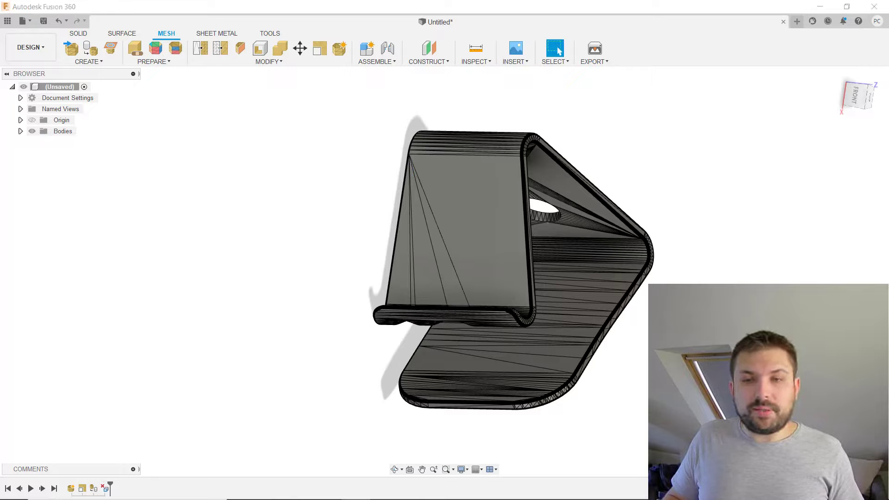
click(421, 248)
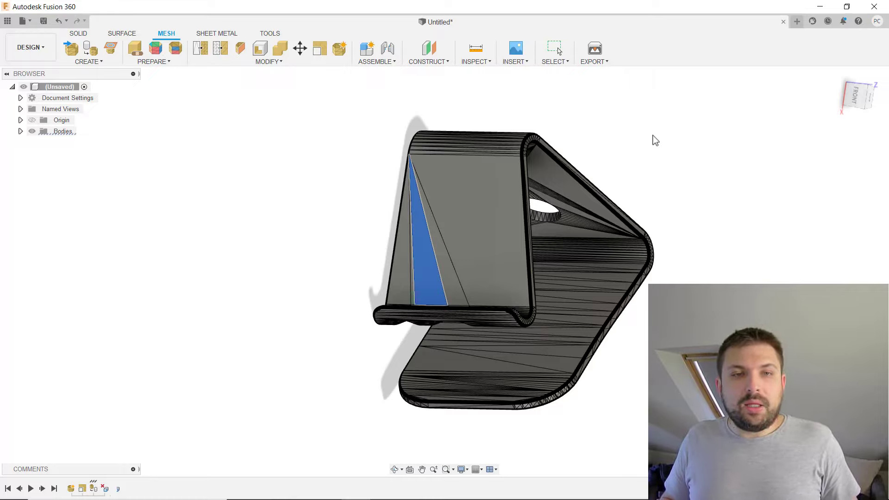
click(655, 141)
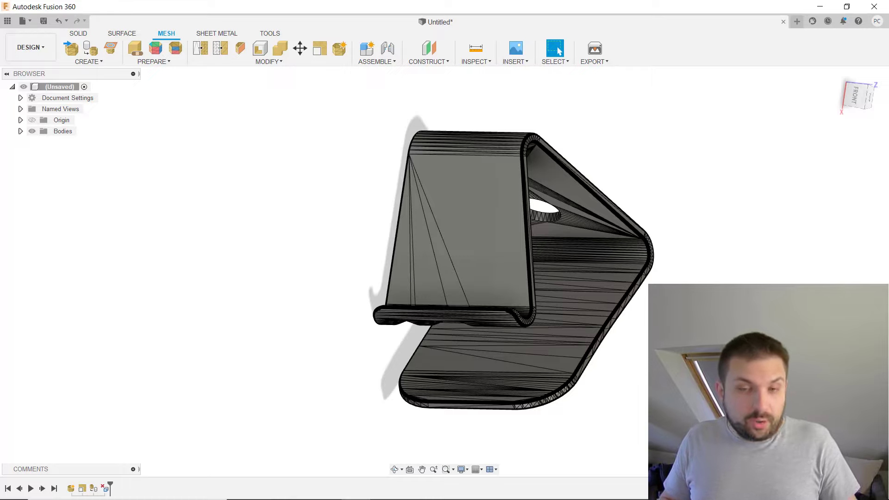
click(396, 277)
key(Delete)
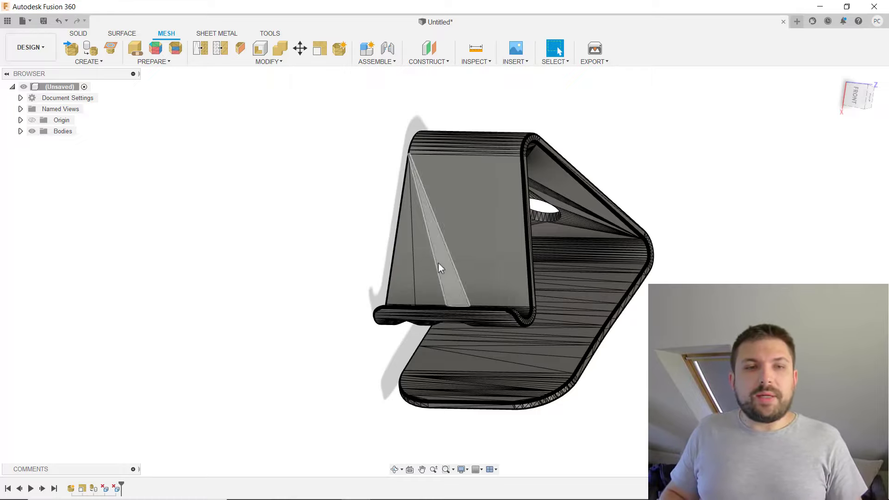
click(423, 253)
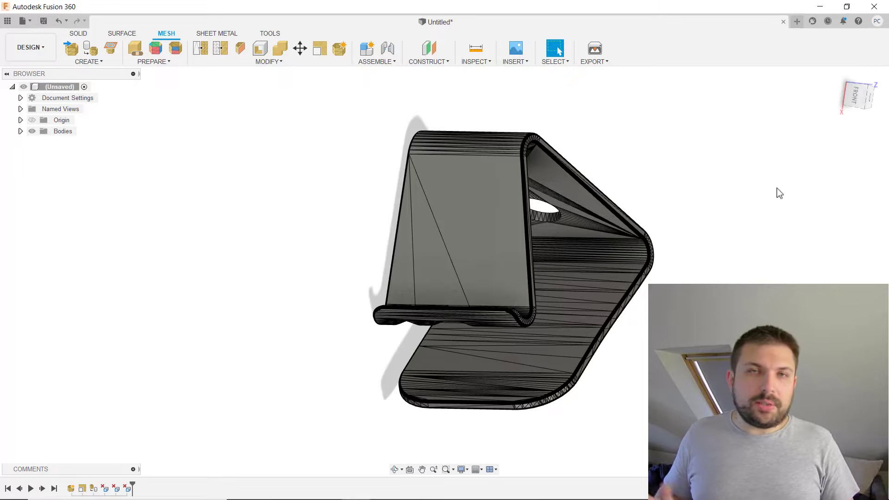
Select another thin front-face facet and open the Insert menu
click(407, 273)
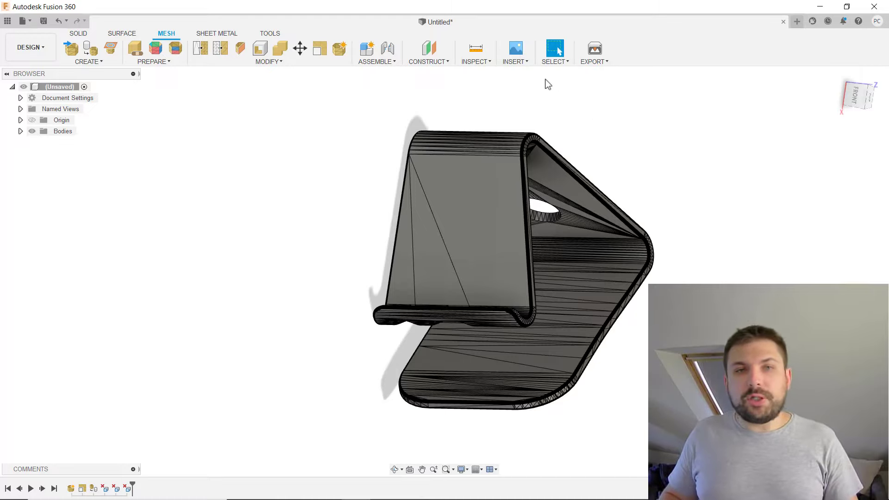
click(521, 62)
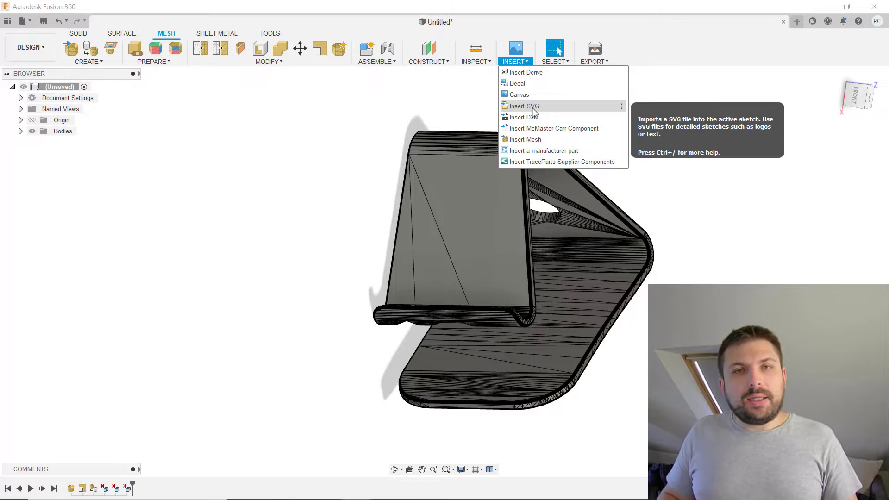
Load logo.svg from the computer into Insert SVG and orbit toward the front face
click(532, 107)
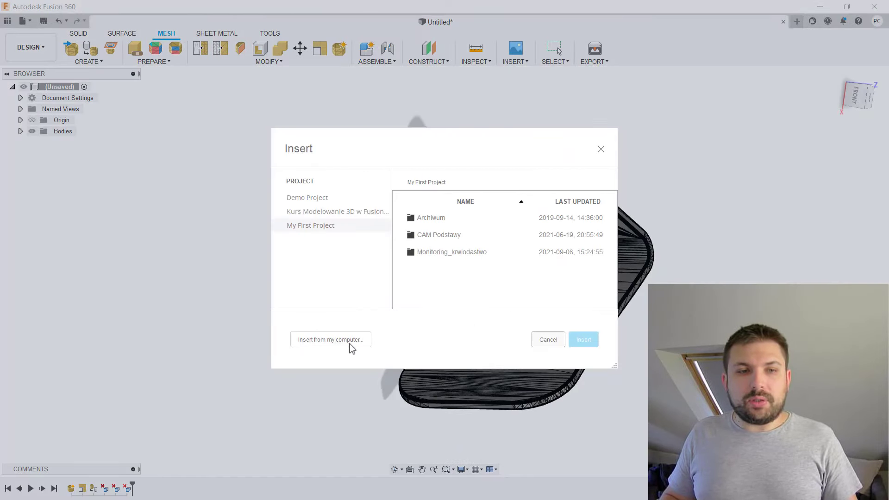
click(341, 346)
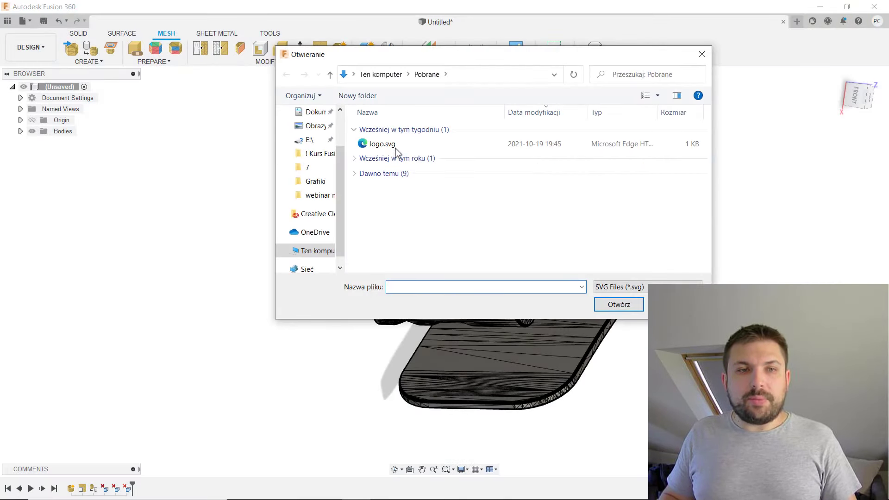
click(393, 144)
click(619, 304)
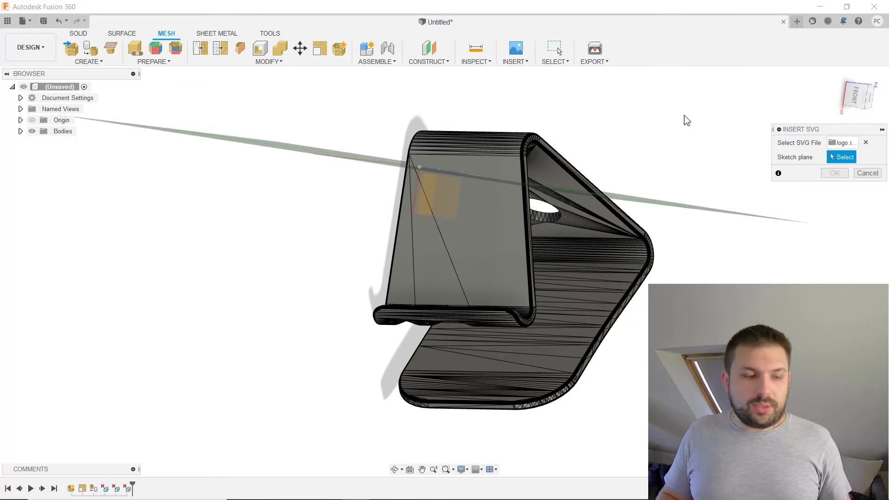
shift+middle_drag(686, 120, 666, 122)
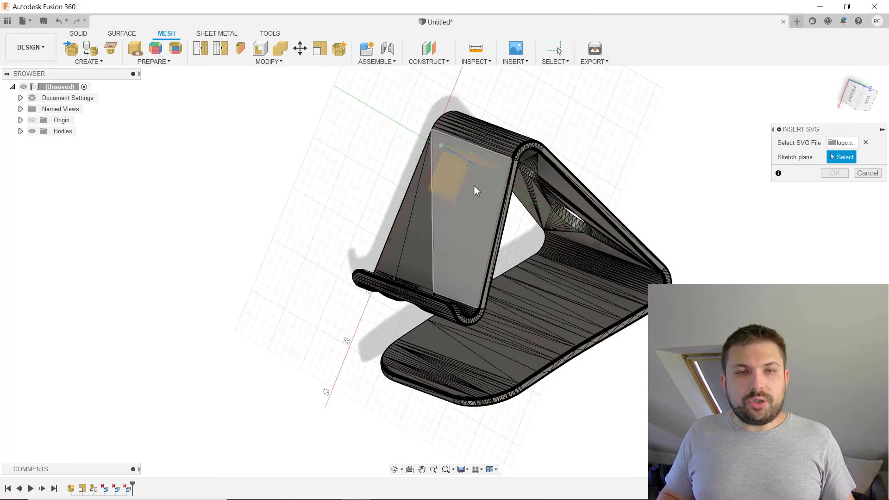
Put the T logo sketch on the stand's front face and drag it into position
click(459, 192)
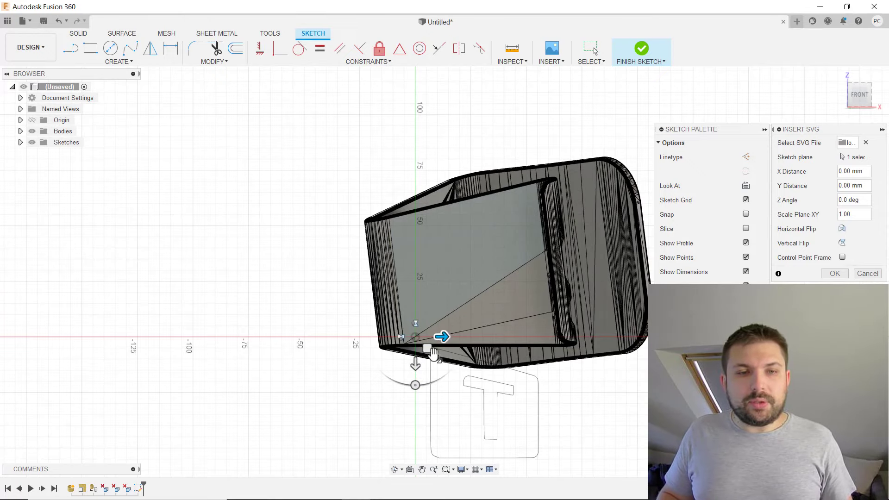
mouse_move(429, 349)
mouse_down()
mouse_move(427, 240)
mouse_move(414, 211)
mouse_up()
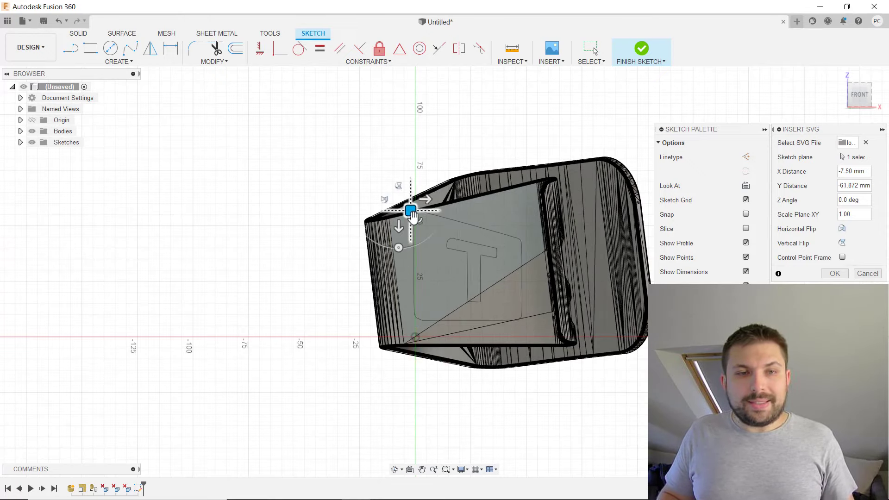
click(410, 210)
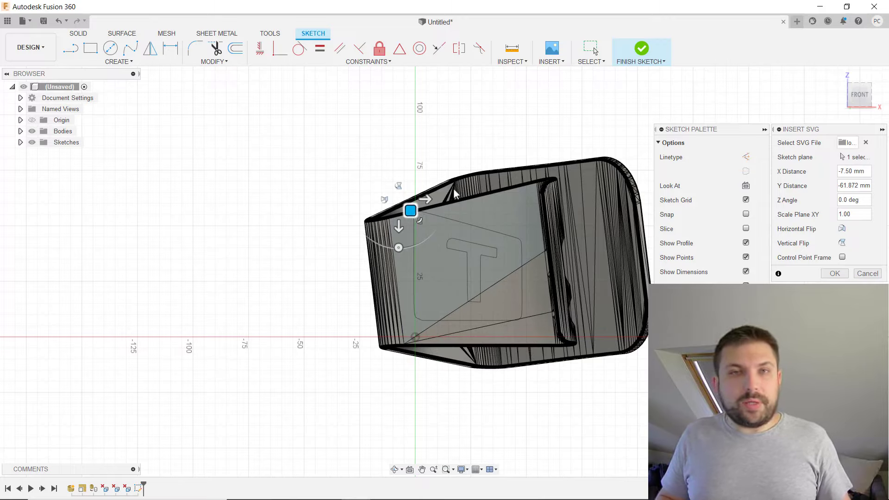
drag(415, 217, 420, 218)
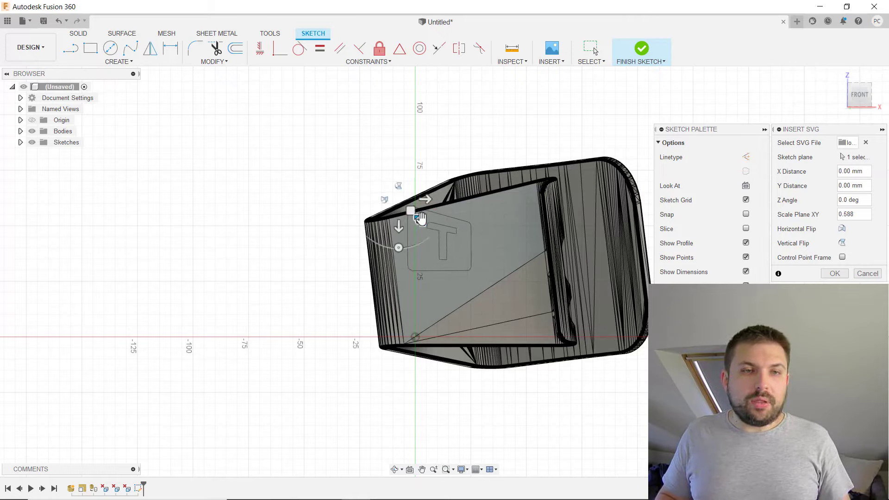
drag(399, 247, 465, 182)
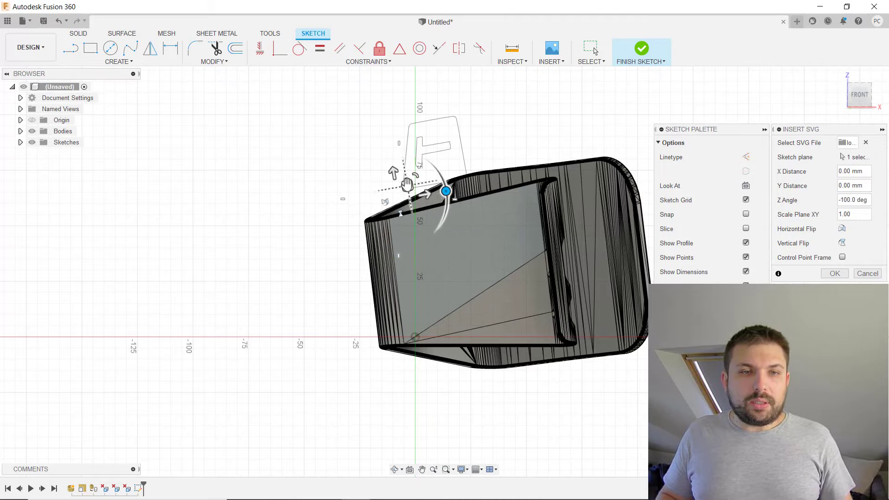
mouse_move(407, 185)
mouse_down()
mouse_move(459, 246)
mouse_move(466, 288)
mouse_move(479, 287)
mouse_up()
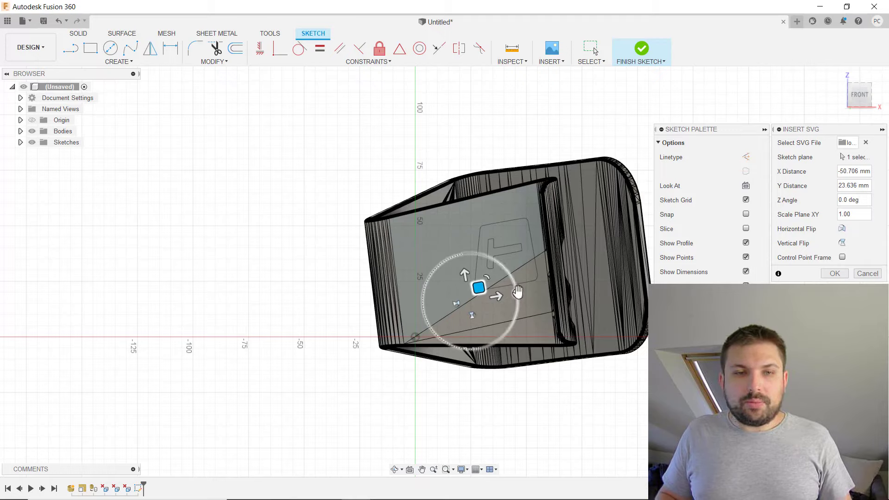
drag(518, 291, 517, 294)
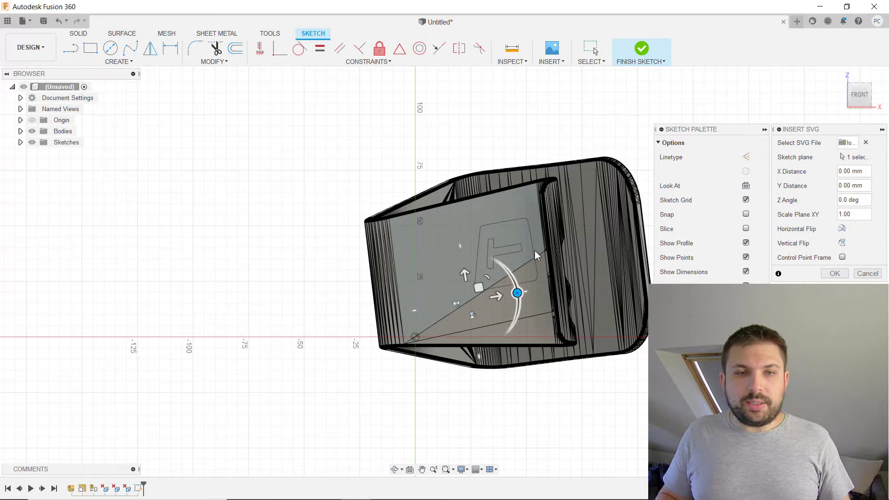
drag(518, 298, 517, 294)
Set the logo's Z angle to 3.0 deg and shift it down-left on the face
click(846, 199)
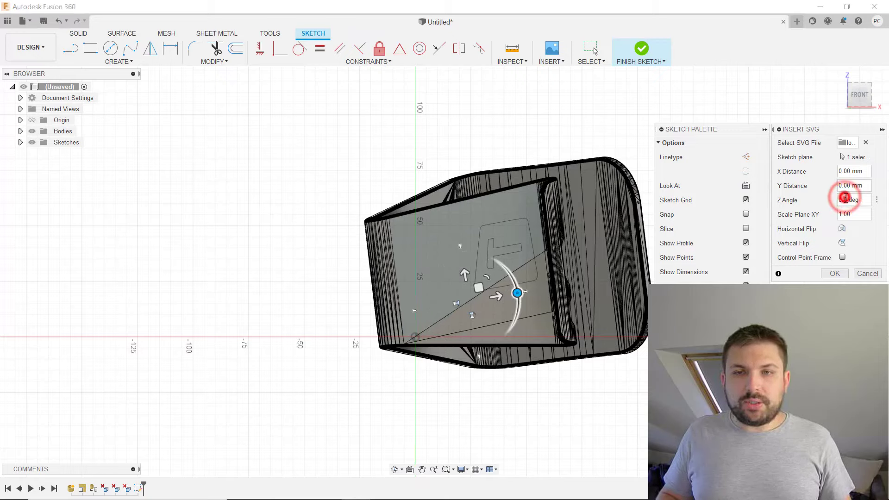
double_click(846, 200)
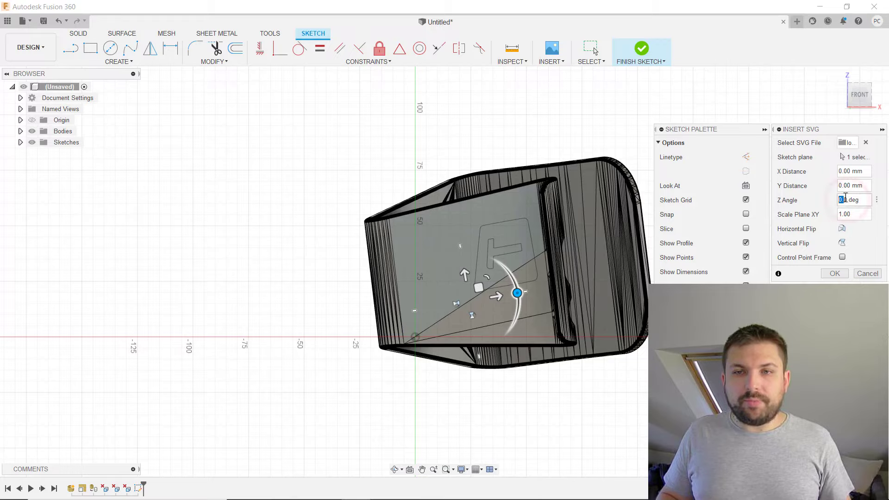
key(Home)
key(Delete)
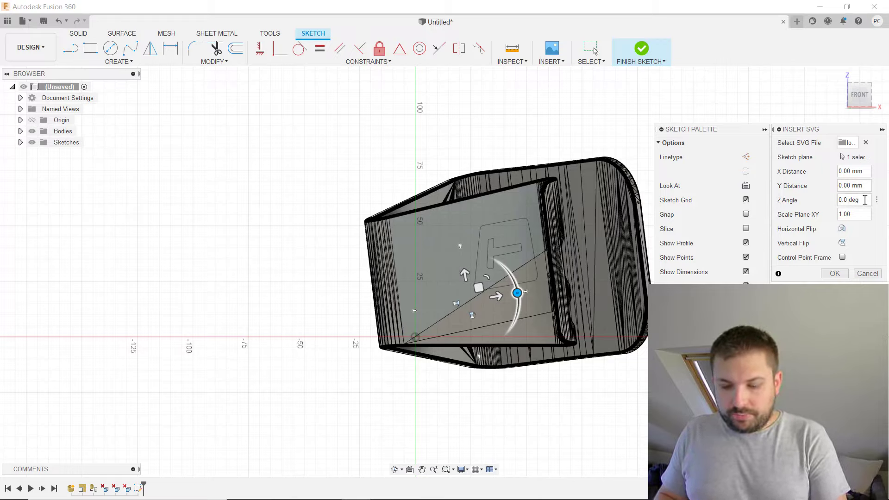
text(3)
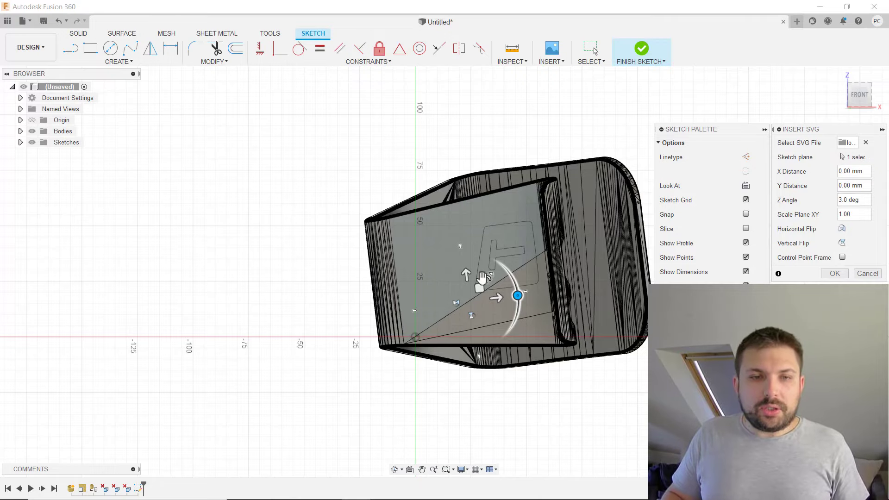
mouse_move(479, 288)
mouse_down()
mouse_move(452, 281)
mouse_move(449, 301)
mouse_up()
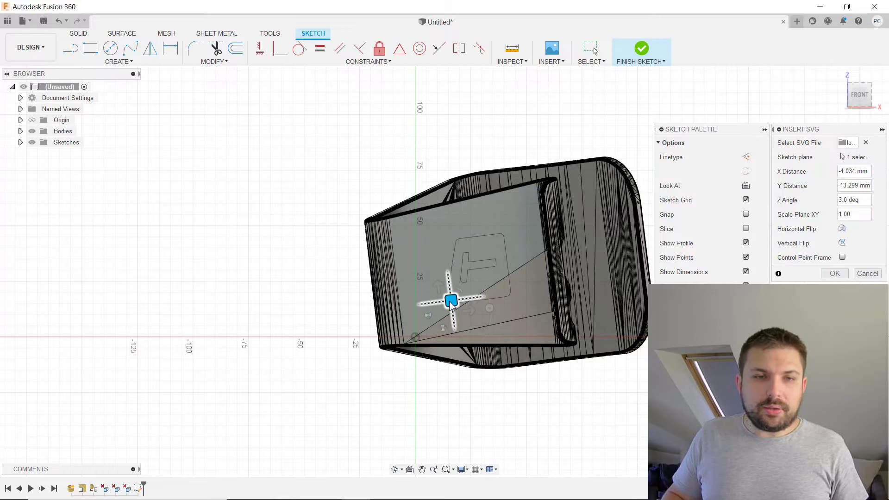
Finish the logo sketch, then extrude-cut the T and square profiles -0.3 mm
click(836, 273)
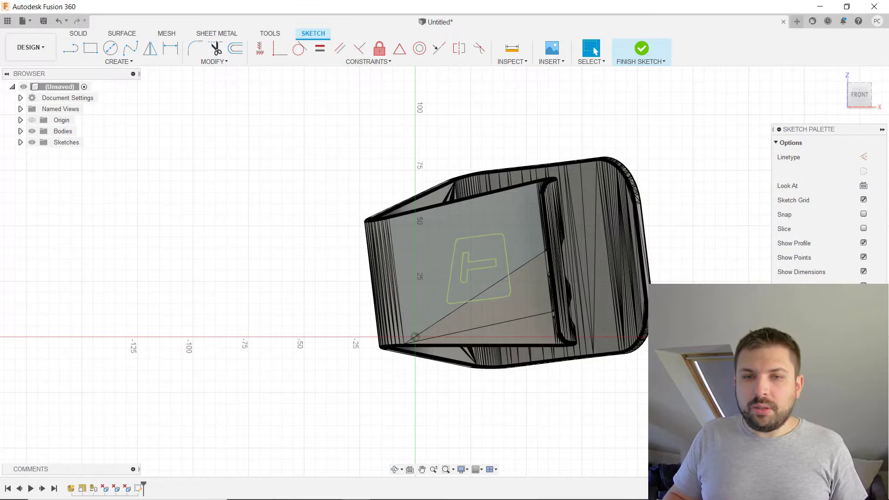
click(641, 48)
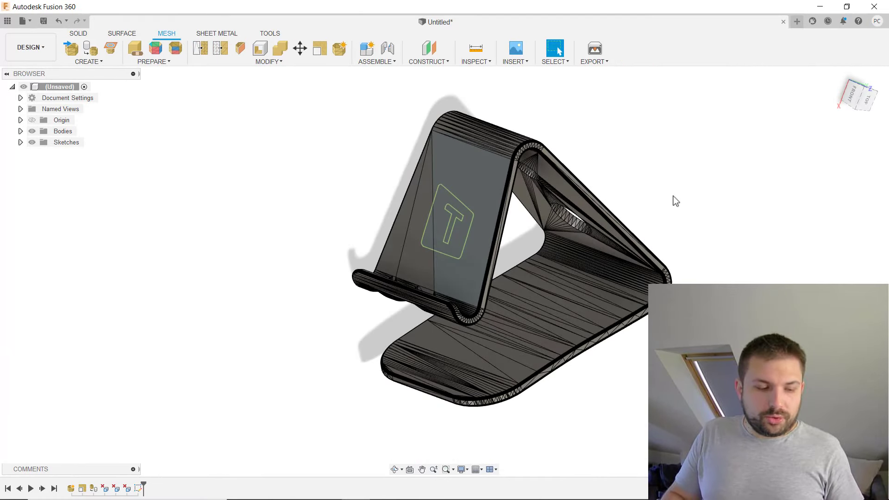
click(84, 36)
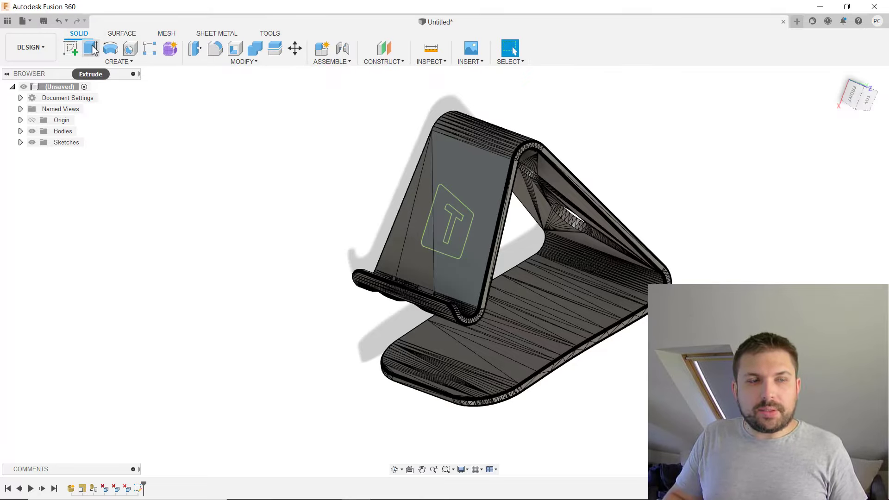
click(90, 48)
scroll(430, 194, up, 2)
scroll(463, 213, up, 3)
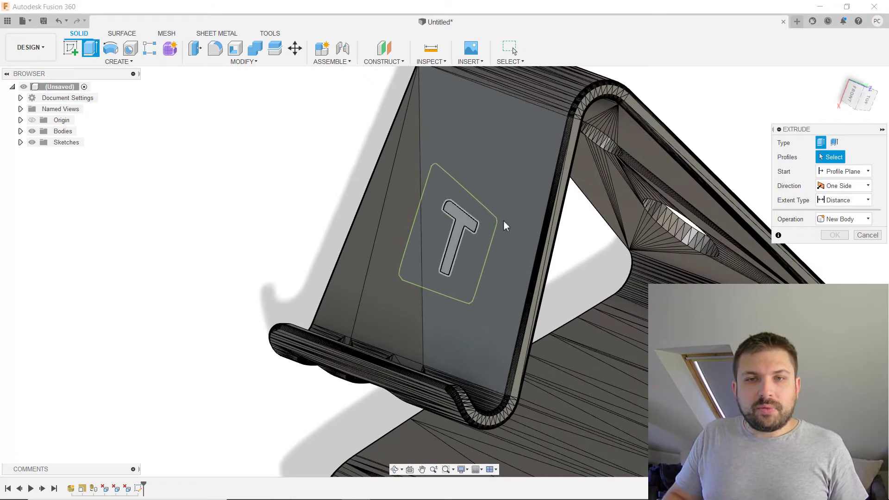
click(440, 203)
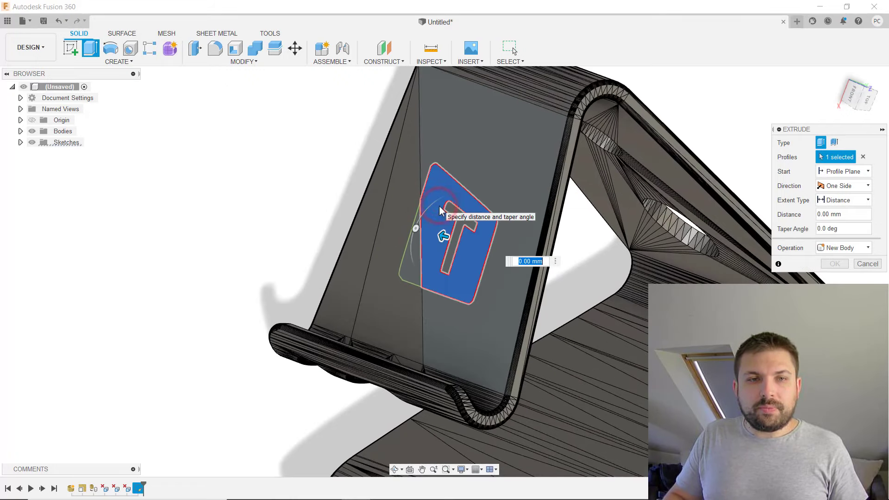
click(415, 248)
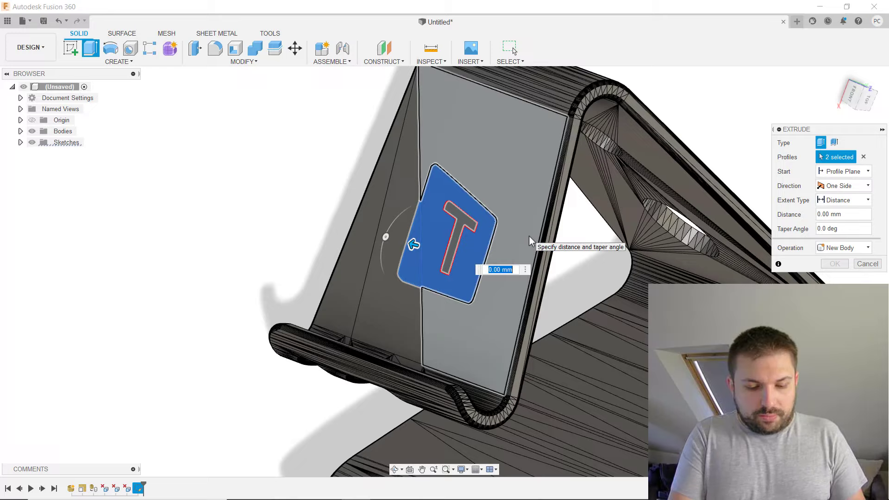
text(-)
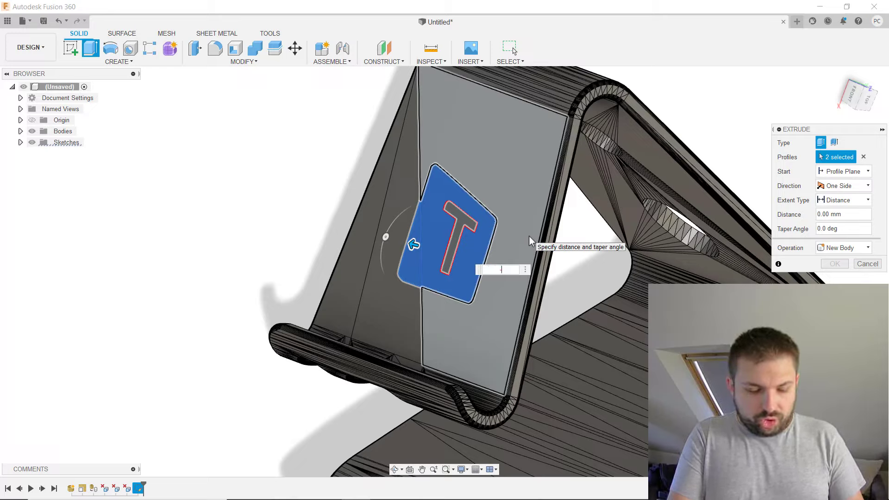
text(.3)
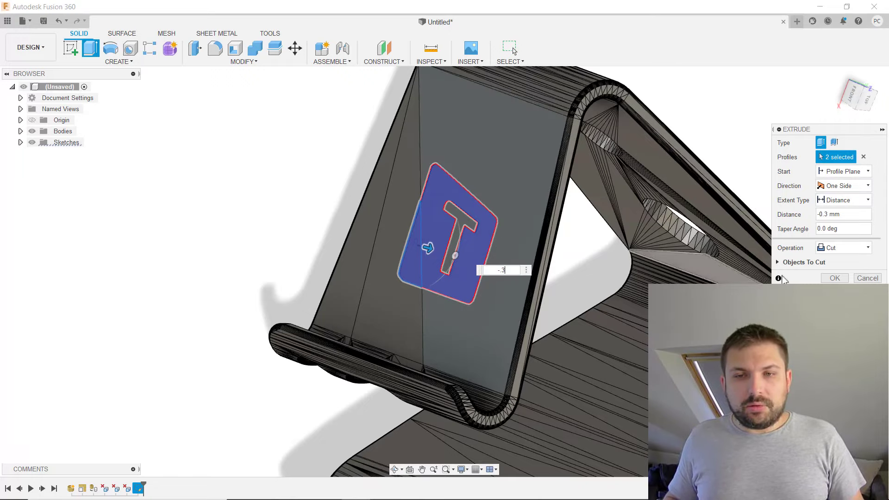
click(834, 277)
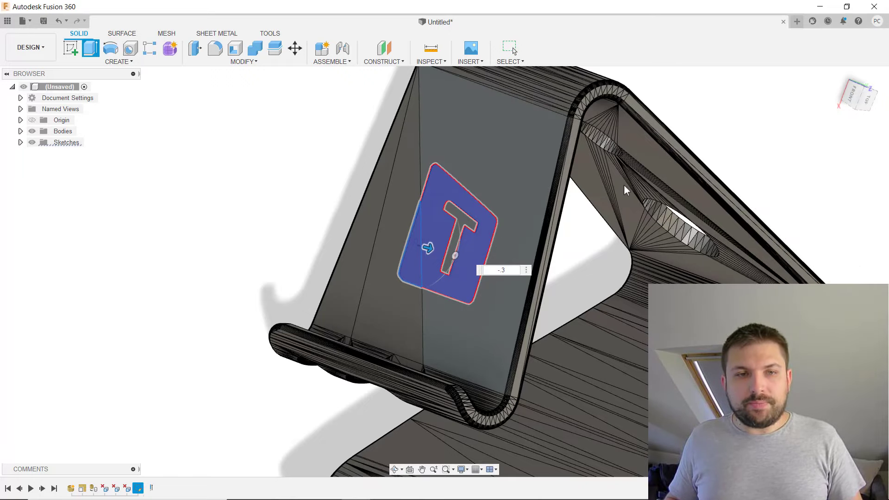
scroll(623, 186, down, 3)
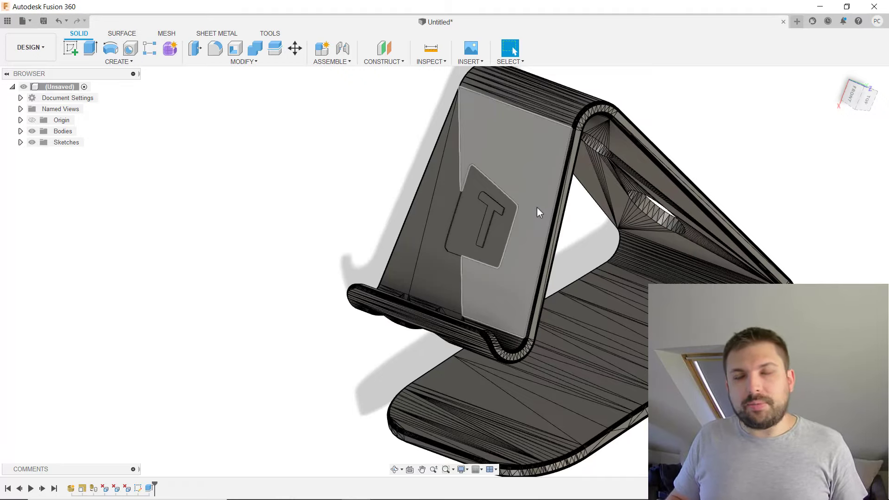
Expand Bodies to show the IPhone6-Stand body and inspect the stand from angles
shift+middle_drag(537, 206, 554, 192)
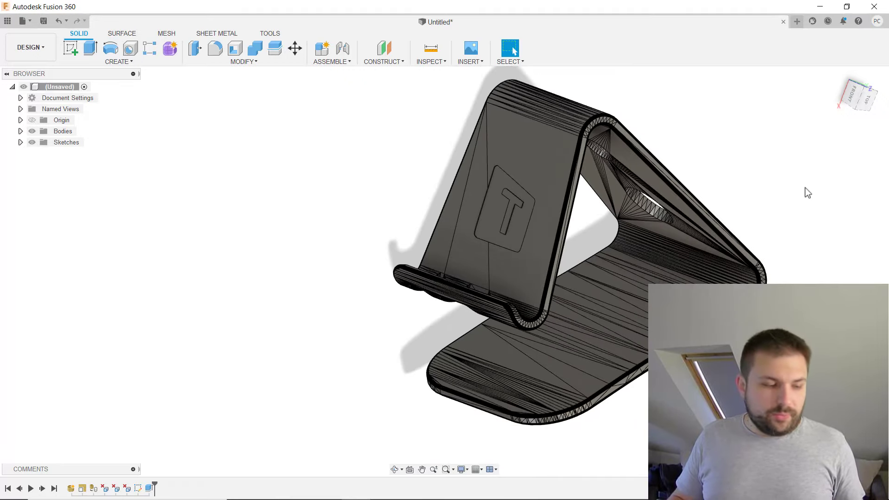
click(21, 131)
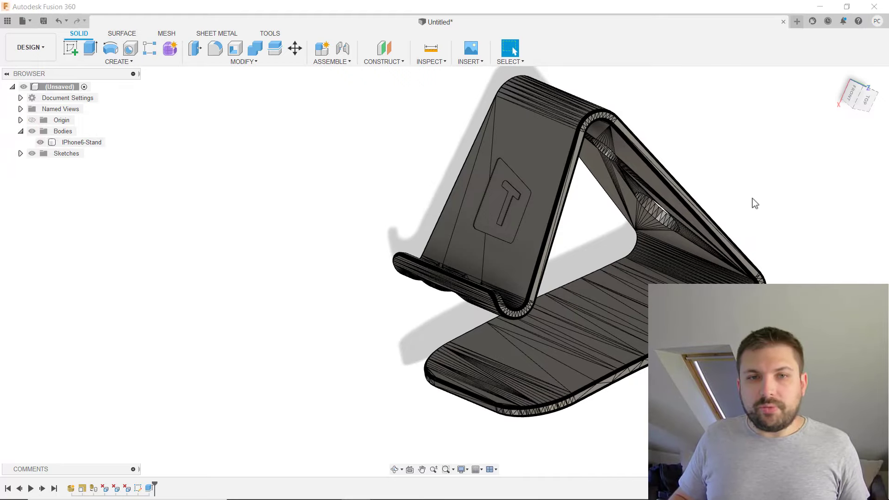
mouse_move(766, 183)
shift+middle_down()
mouse_move(808, 174)
mouse_move(724, 168)
mouse_move(733, 110)
shift+middle_up()
click(589, 190)
shift+middle_drag(774, 264, 727, 223)
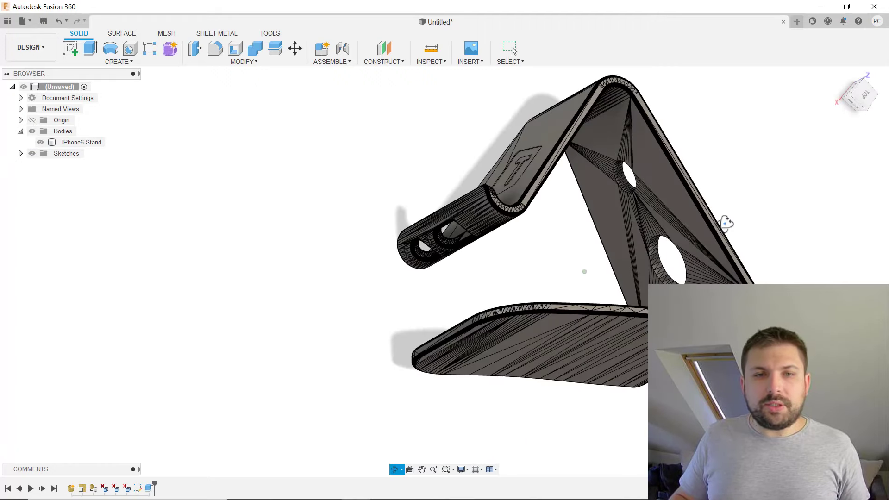
key(Escape)
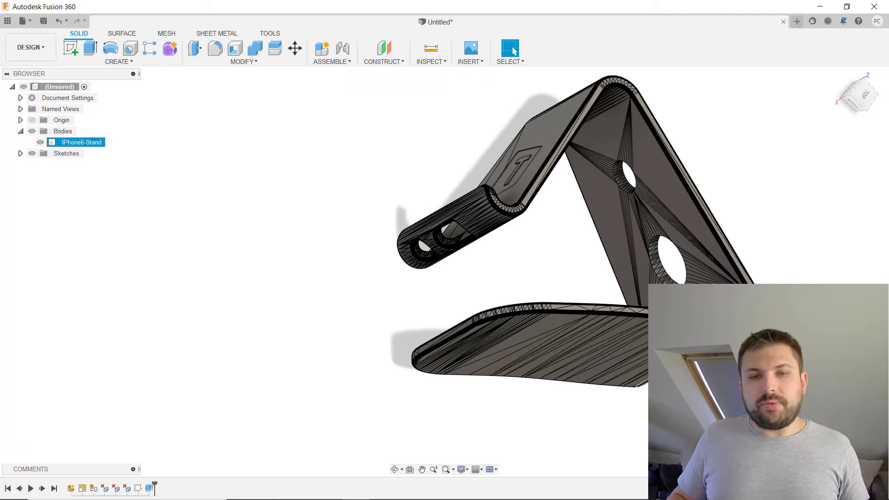
Orbit the stand until looking straight at its flat back panel
shift+middle_drag(589, 370, 607, 273)
shift+middle_drag(635, 158, 782, 217)
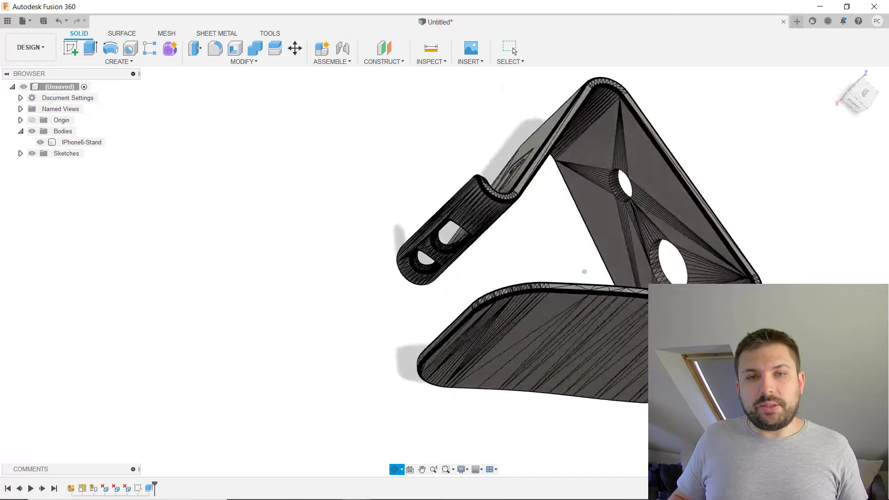
key(Escape)
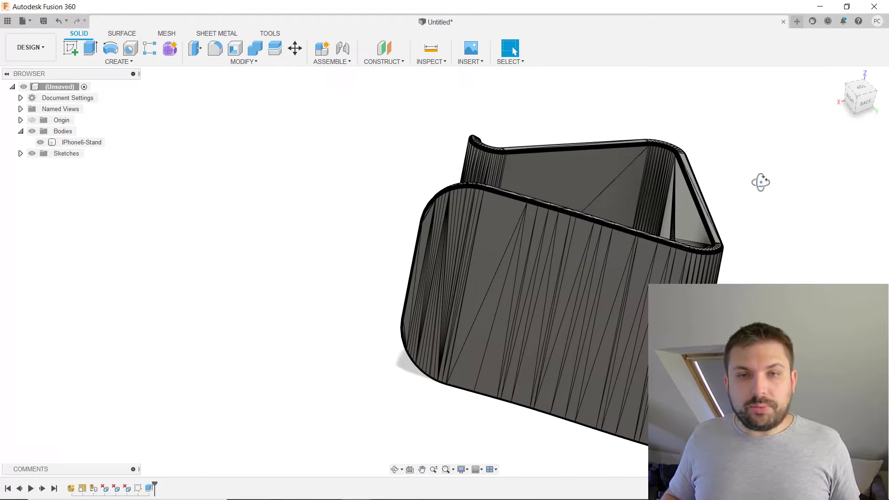
mouse_move(760, 182)
shift+middle_down()
mouse_move(778, 232)
mouse_move(756, 151)
shift+middle_up()
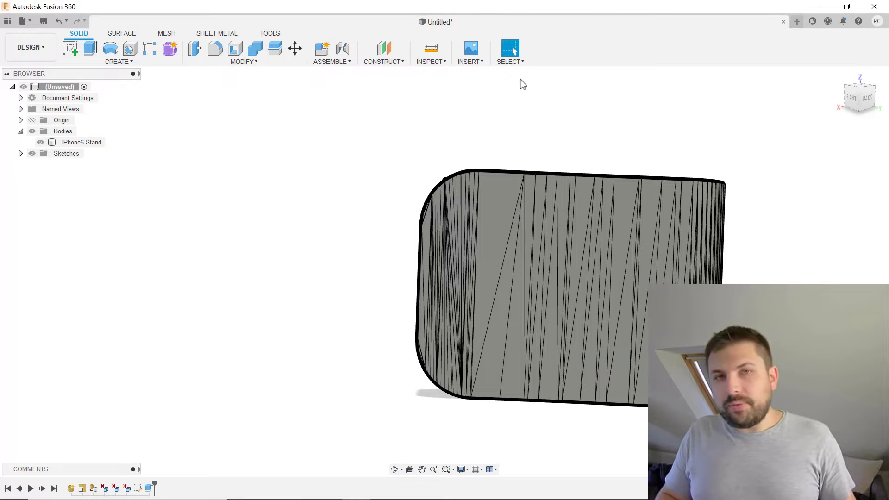
Create an offset construction plane 25 mm from the stand's back-panel face
click(390, 62)
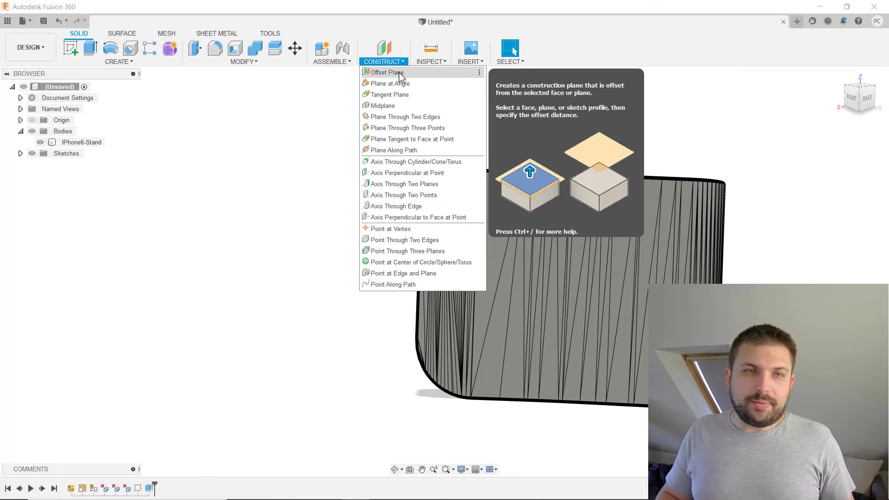
click(401, 74)
shift+middle_drag(704, 121, 595, 185)
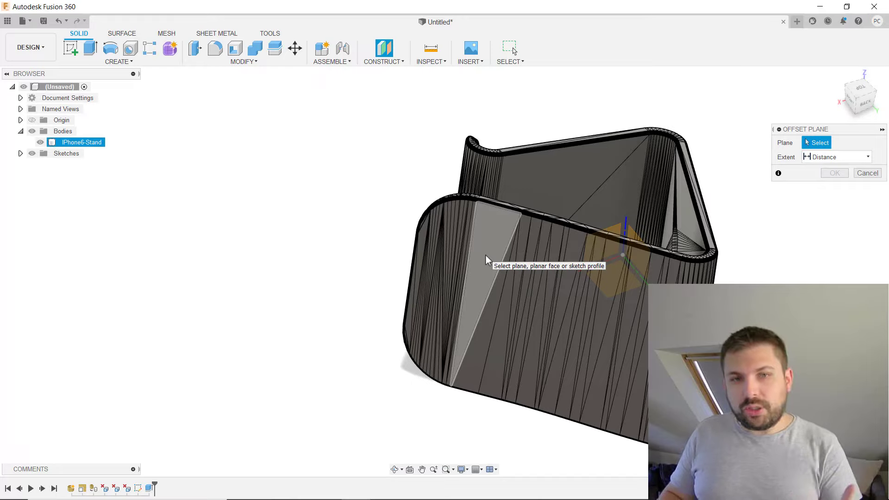
click(507, 306)
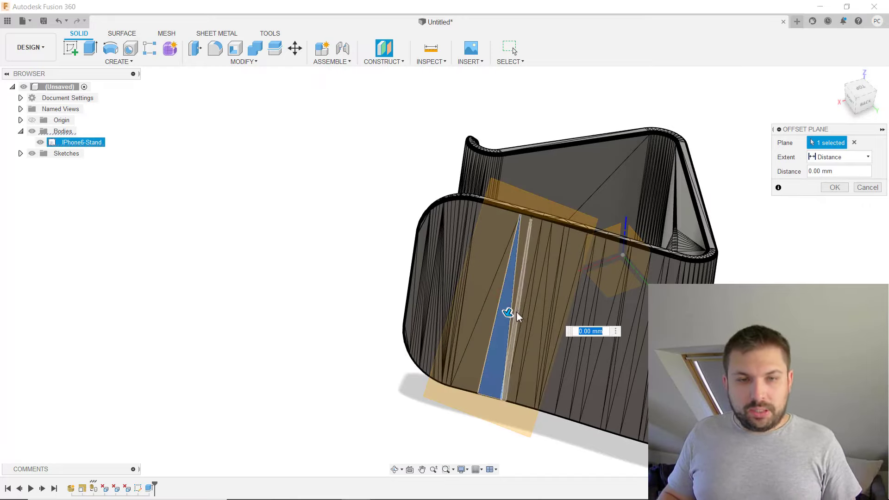
drag(506, 321, 489, 346)
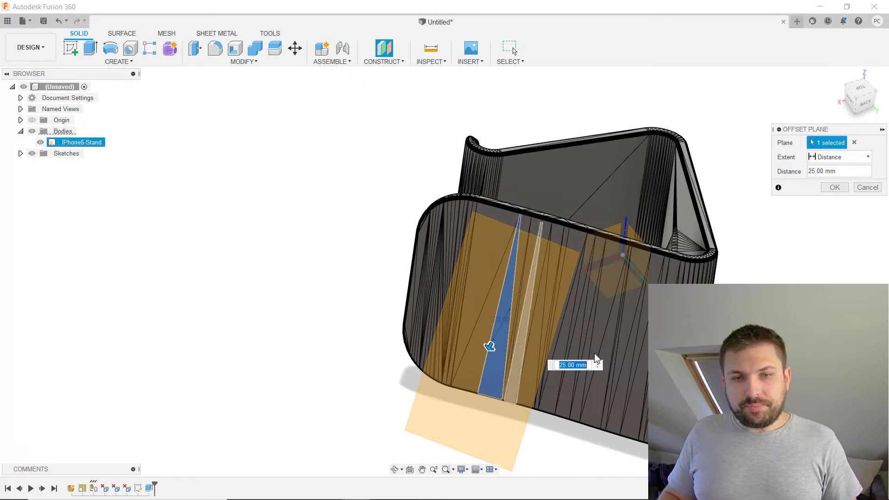
click(831, 188)
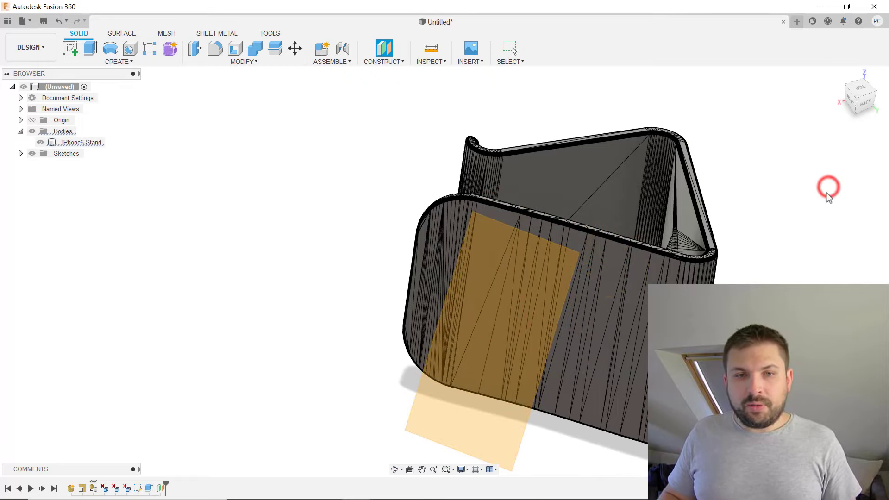
mouse_move(788, 218)
shift+middle_down()
mouse_move(793, 258)
mouse_move(790, 202)
mouse_move(482, 190)
shift+middle_up()
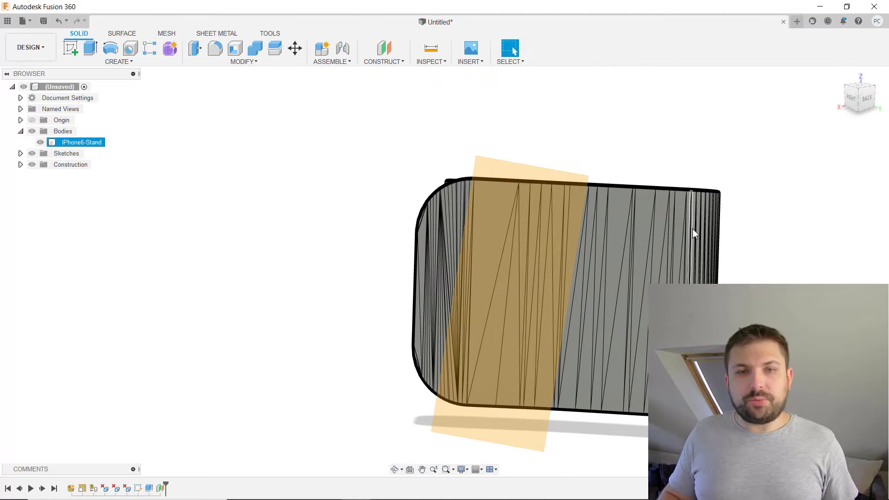
click(854, 181)
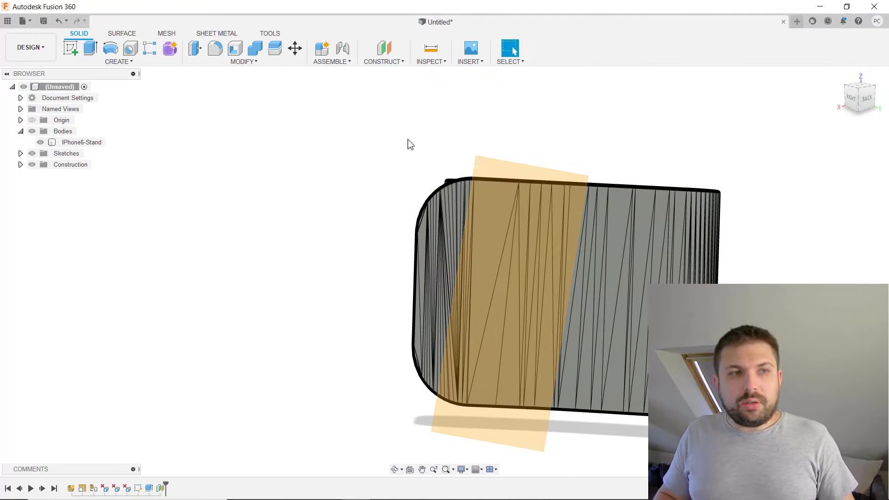
Start a sketch on the offset plane and draw a 30 mm diameter circle
click(70, 48)
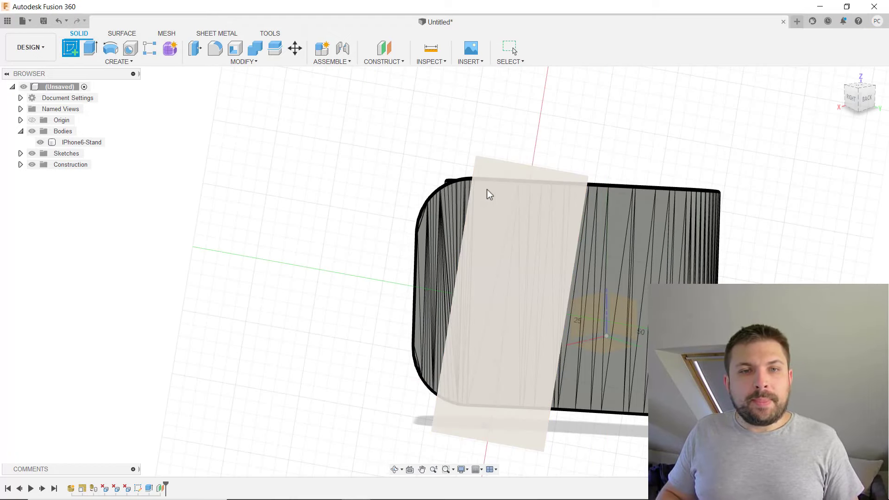
click(512, 188)
middle_drag(576, 189, 566, 137)
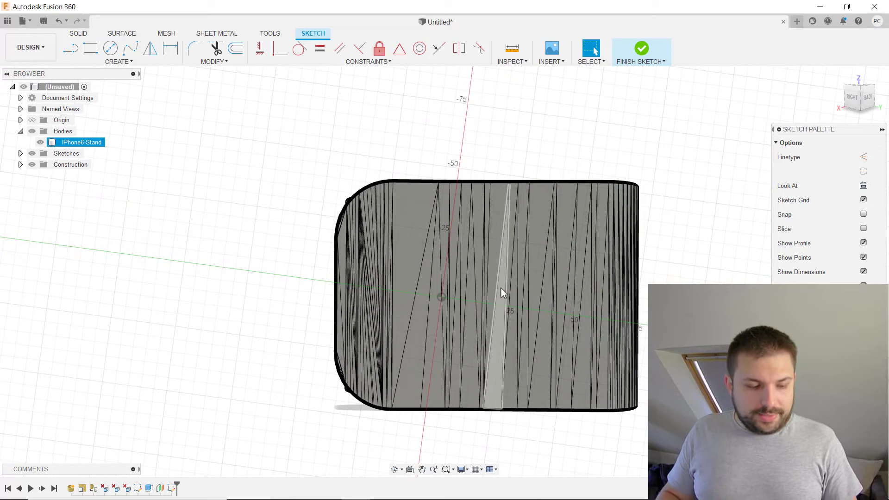
key(c)
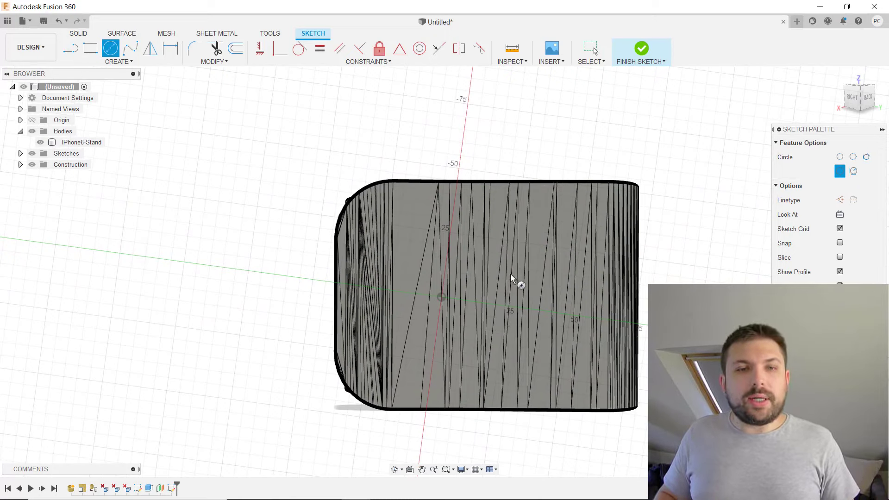
click(501, 296)
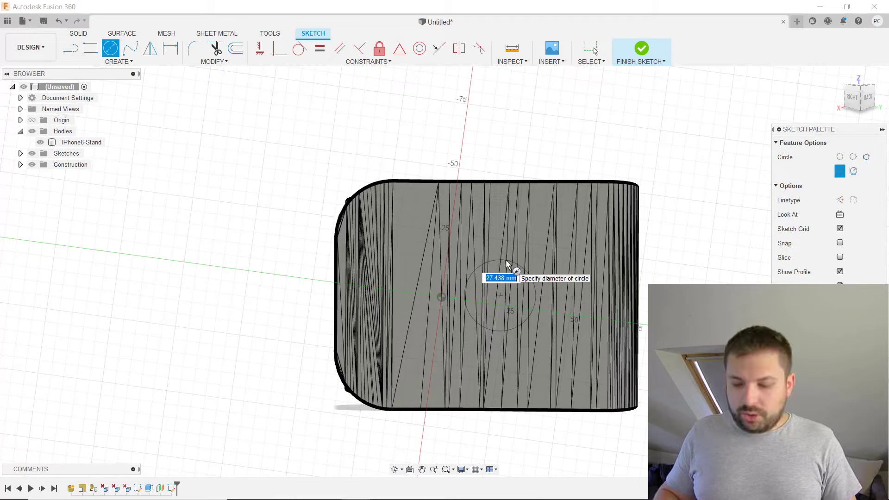
text(30)
key(Tab)
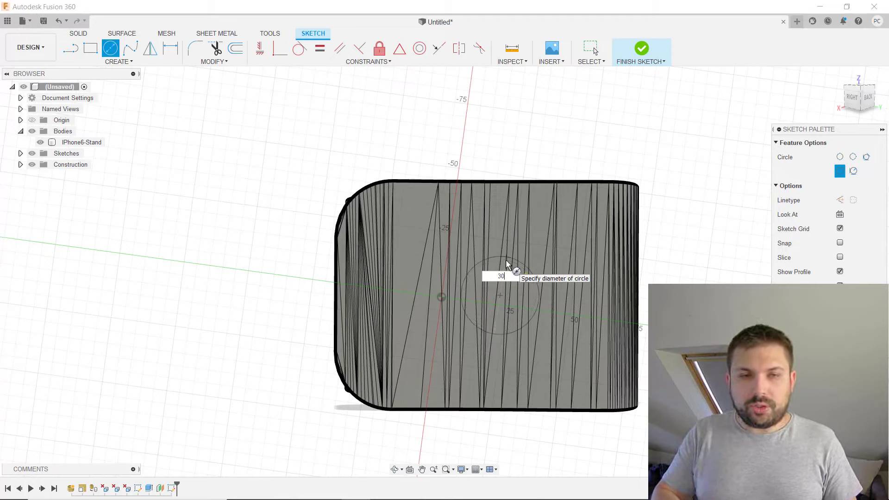
key(Return)
key(Escape)
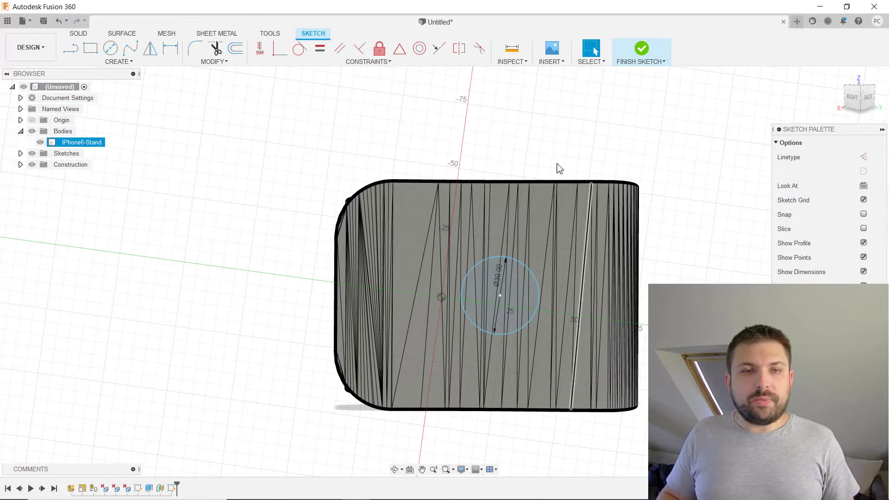
Drag the 30 mm circle to centre it over the back panel and finish the sketch
mouse_move(500, 295)
mouse_down()
mouse_move(487, 300)
mouse_move(487, 283)
mouse_up()
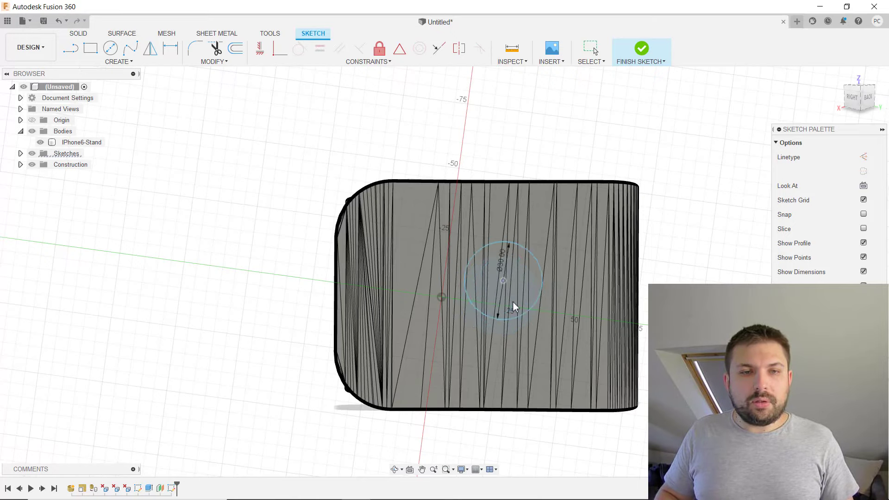
drag(490, 290, 510, 298)
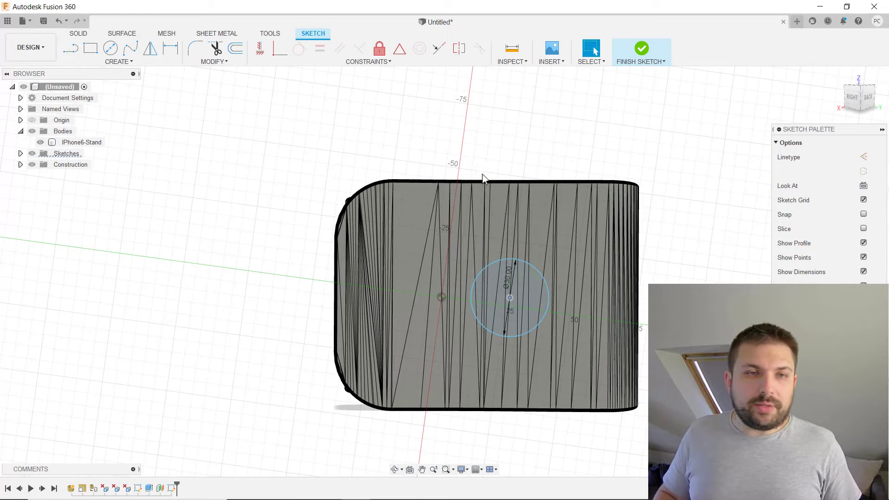
click(625, 165)
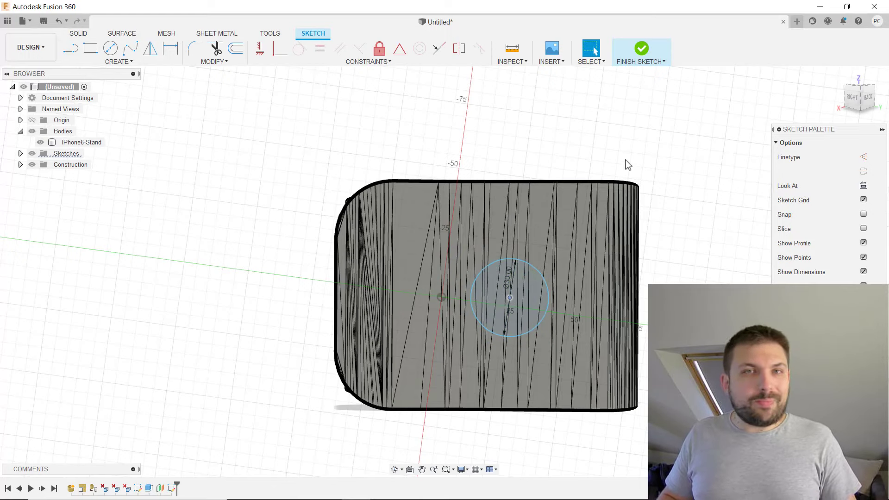
click(517, 291)
drag(510, 298, 503, 292)
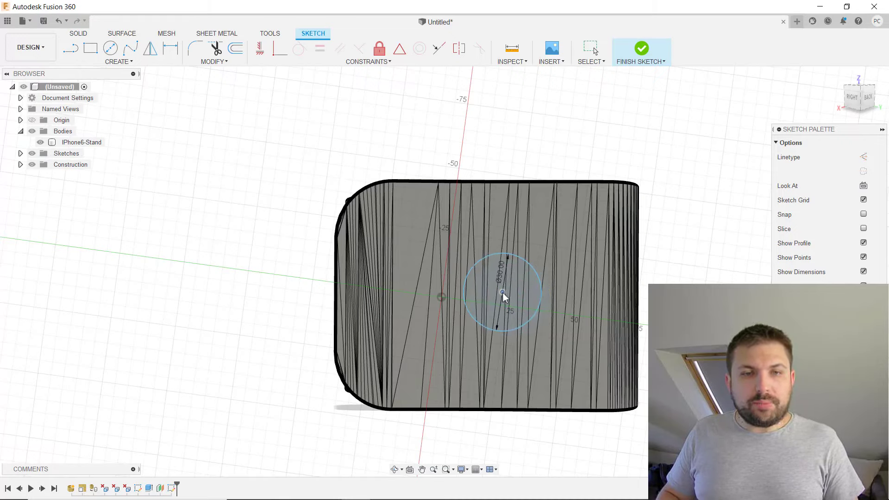
click(471, 259)
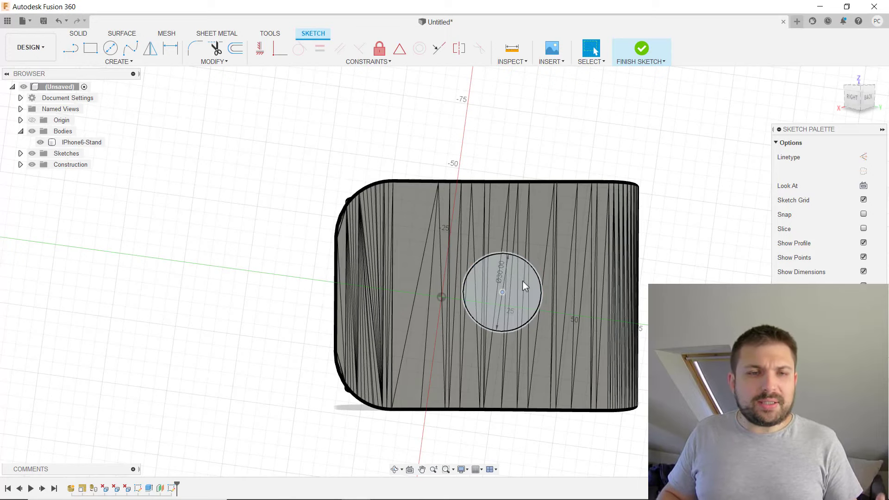
mouse_move(501, 290)
mouse_down()
mouse_move(515, 278)
mouse_move(500, 302)
mouse_move(500, 294)
mouse_up()
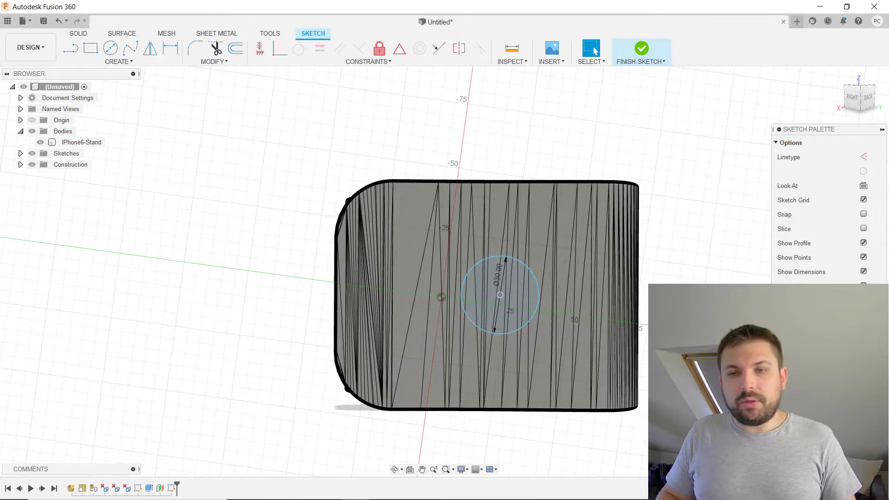
click(641, 48)
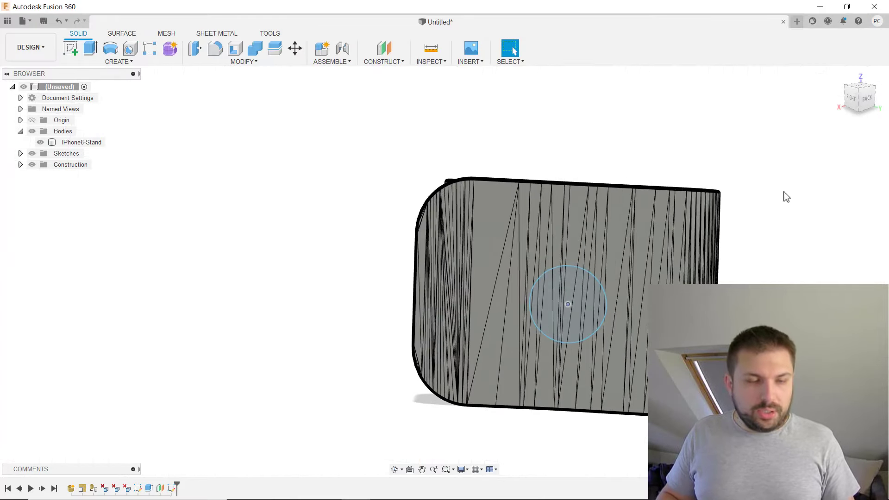
Extrude the circle profile -55 mm as a Cut to make a round hole through the stand
mouse_move(786, 197)
shift+middle_down()
mouse_move(778, 254)
mouse_move(774, 234)
shift+middle_up()
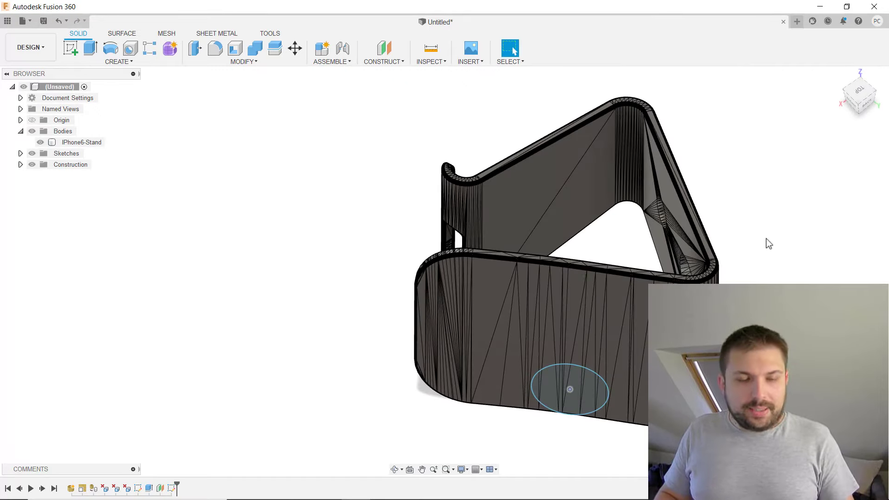
key(e)
click(588, 391)
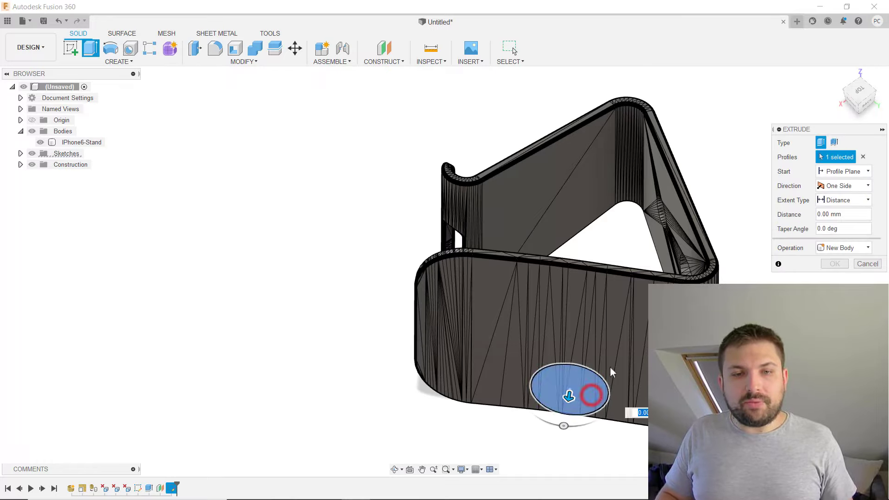
mouse_move(569, 396)
mouse_down()
mouse_move(606, 279)
mouse_move(588, 275)
mouse_up()
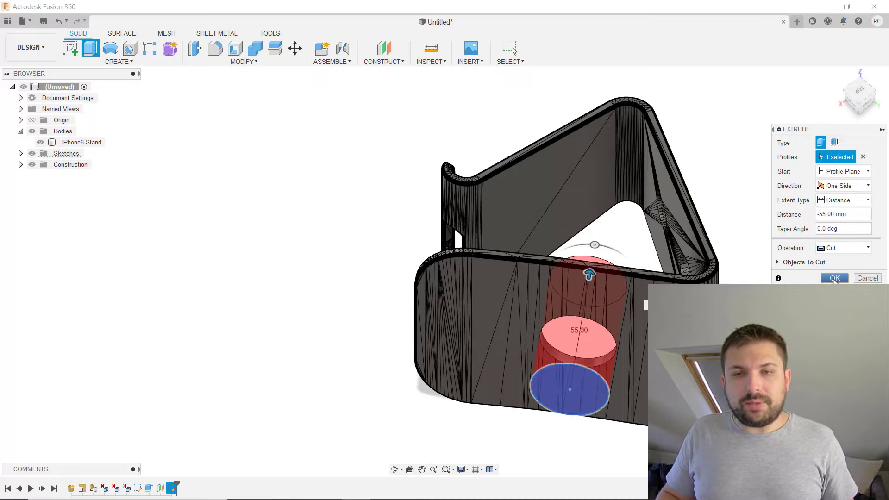
click(833, 279)
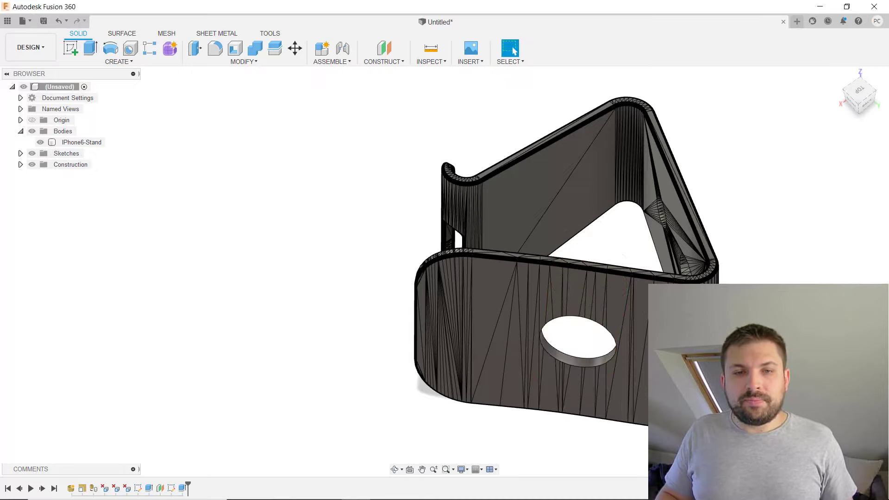
mouse_move(817, 280)
shift+middle_down()
mouse_move(819, 250)
mouse_move(601, 317)
mouse_move(617, 317)
shift+middle_up()
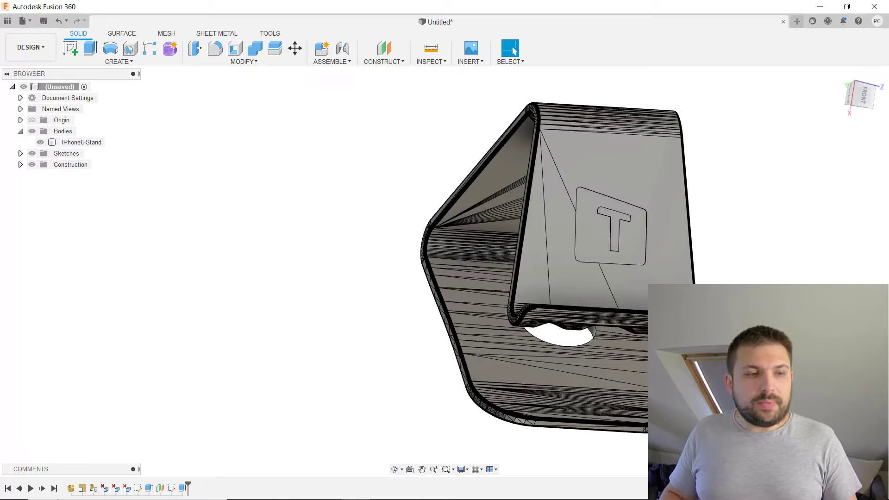
click(83, 489)
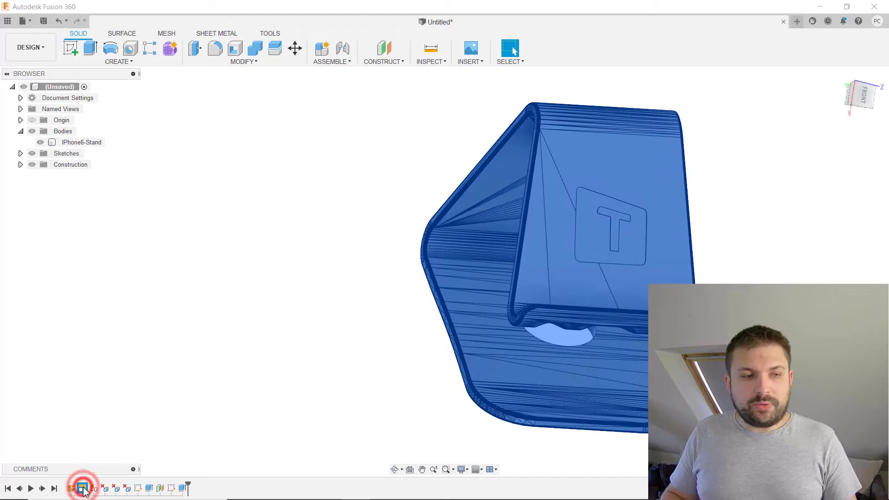
double_click(83, 489)
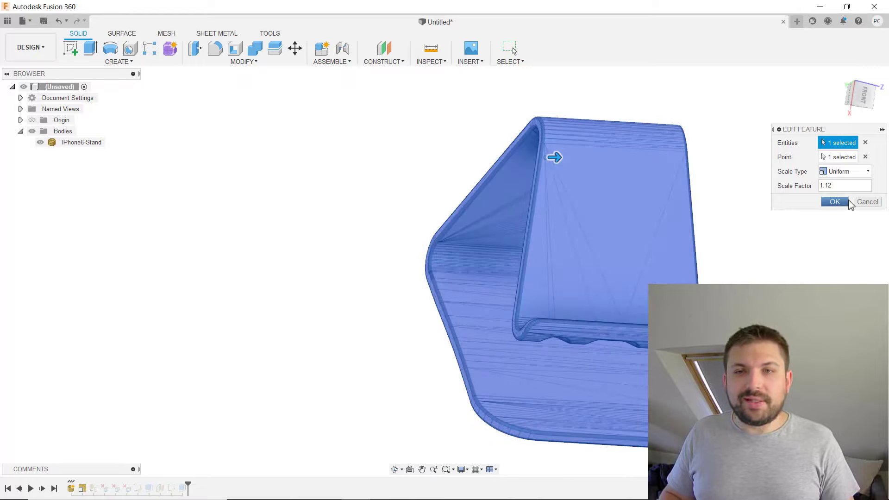
click(864, 202)
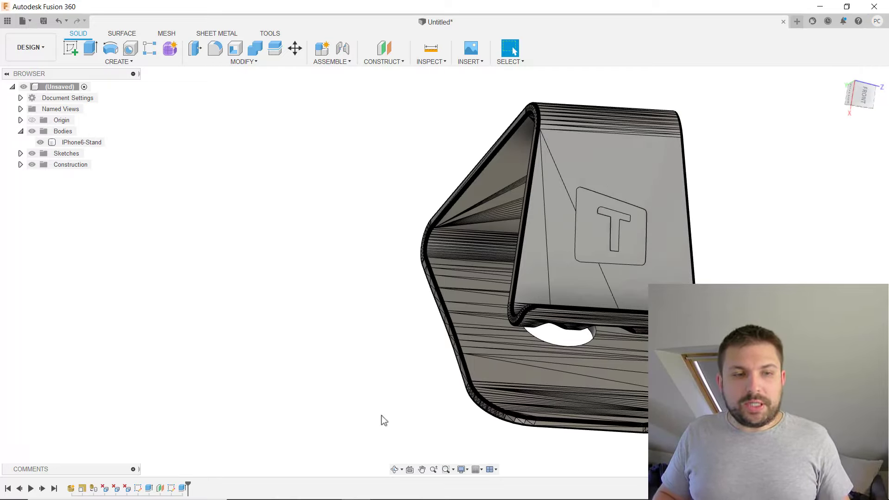
mouse_move(694, 259)
shift+middle_down()
mouse_move(750, 250)
mouse_move(721, 235)
shift+middle_up()
shift+middle_drag(742, 125, 767, 140)
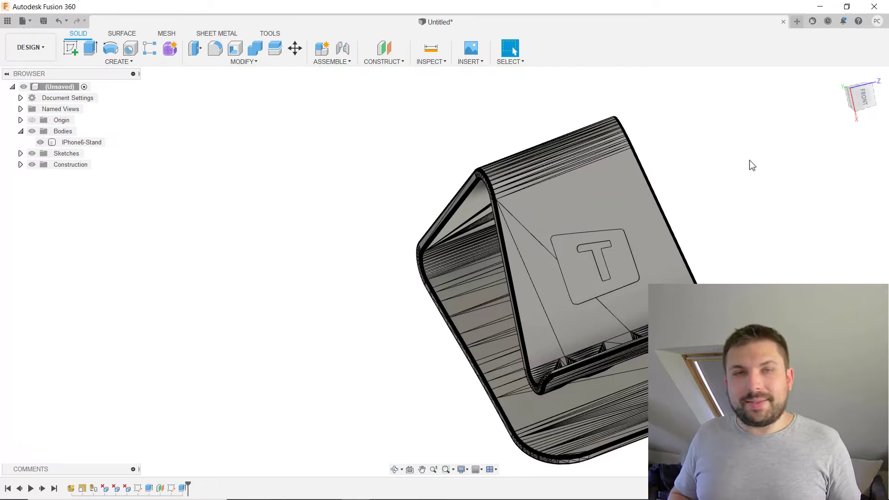
Tessellate the IPhone6-Stand body into a mesh with High refinement
click(167, 35)
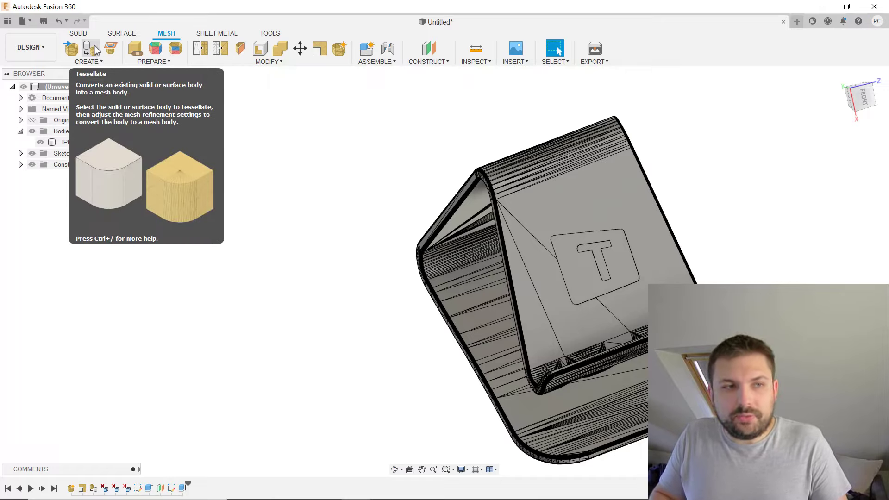
mouse_move(90, 48)
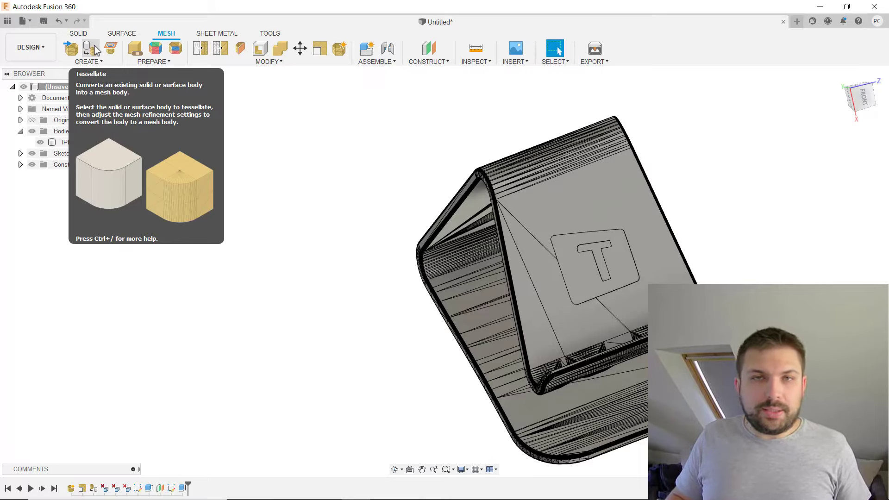
click(94, 48)
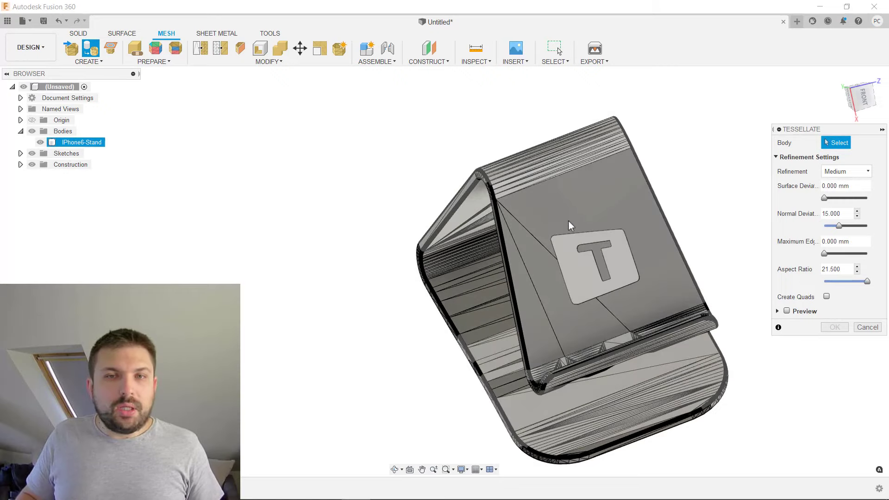
click(89, 142)
click(868, 172)
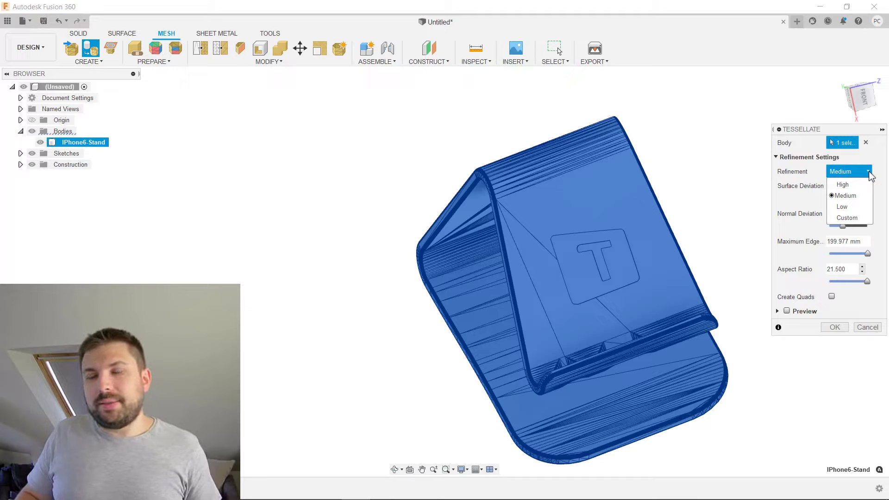
click(853, 185)
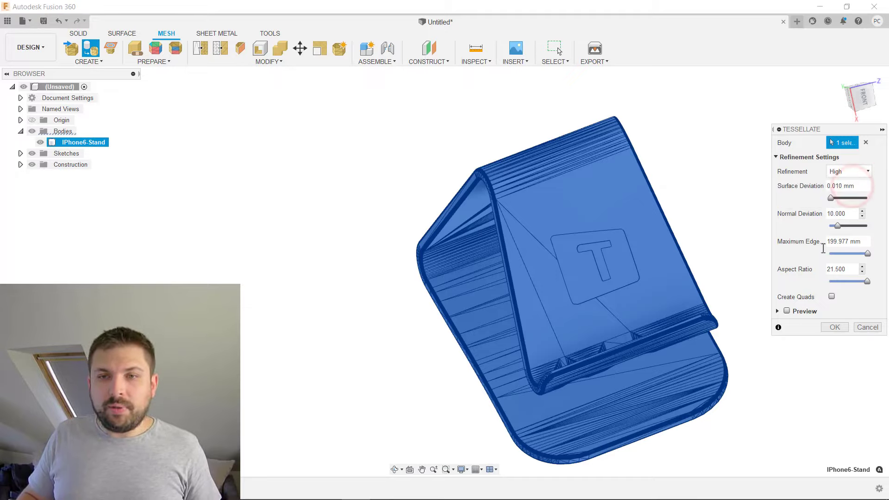
click(835, 328)
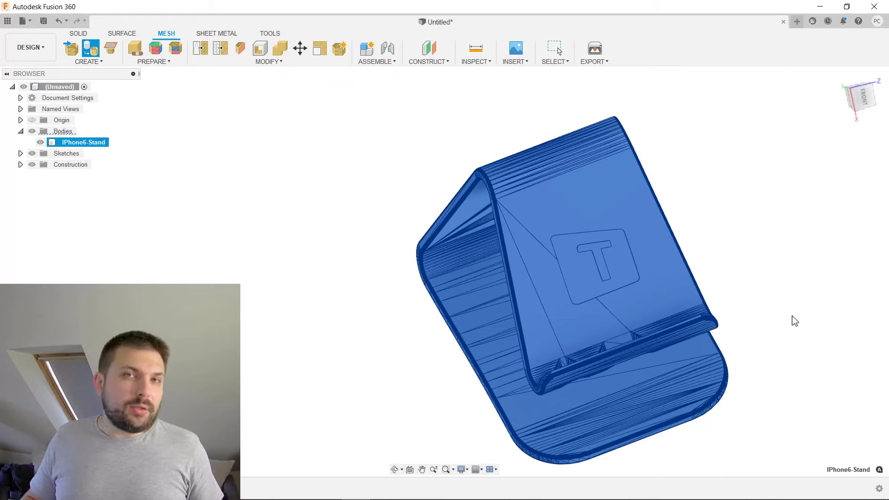
Save the IPhone6-Stand body as a binary STL file named 'IPhone6-Stand v2'
right_click(83, 143)
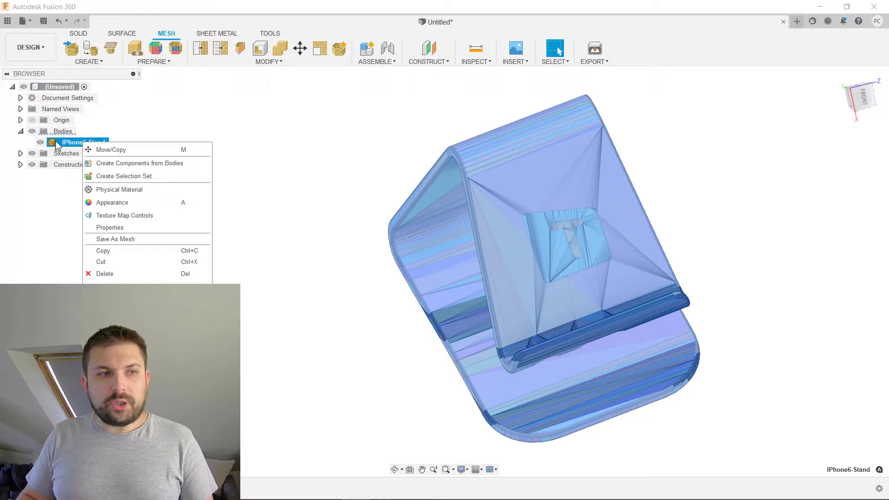
click(128, 239)
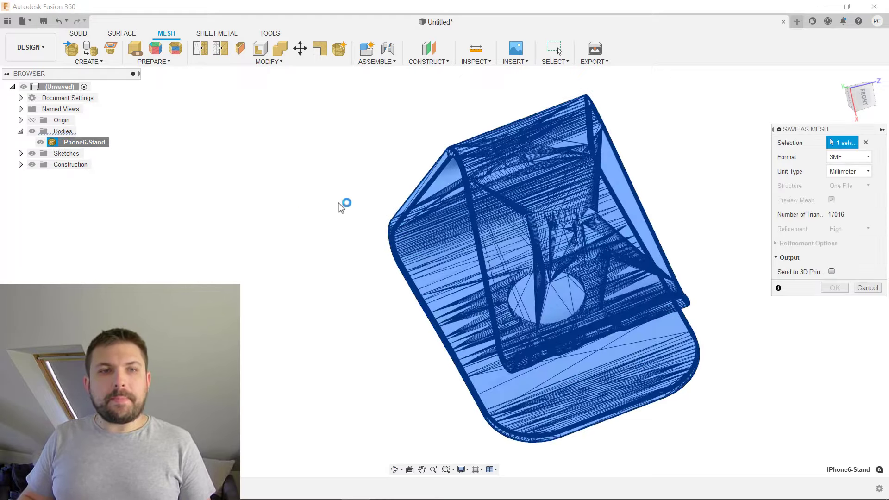
click(849, 157)
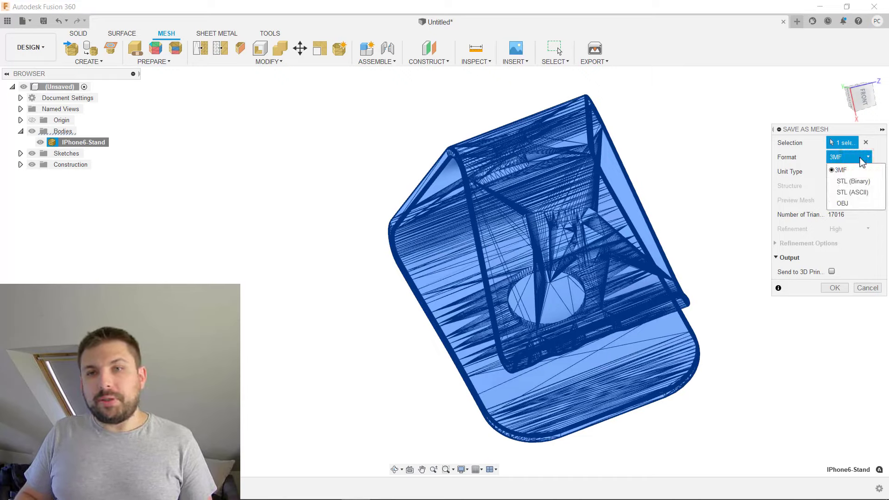
click(855, 181)
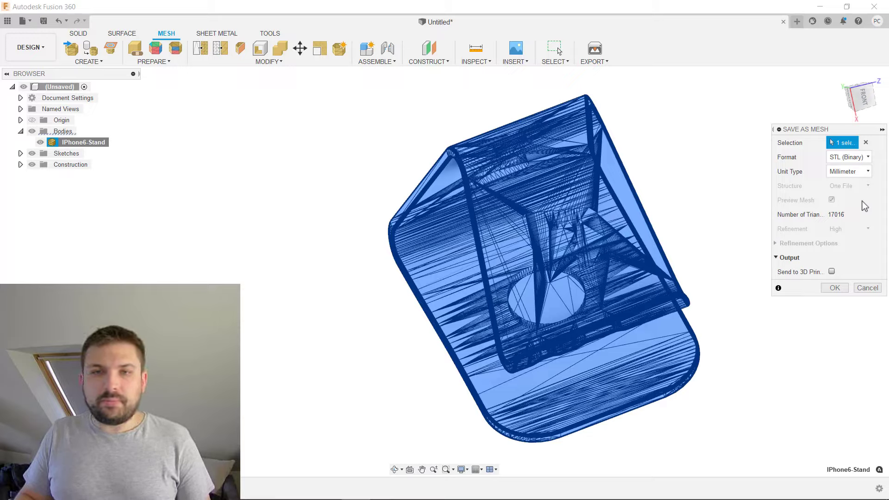
click(833, 288)
click(385, 261)
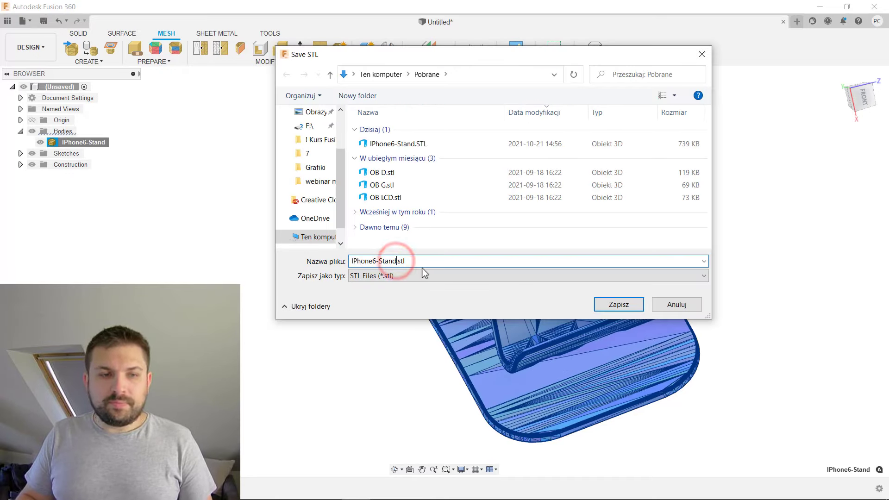
text(v2)
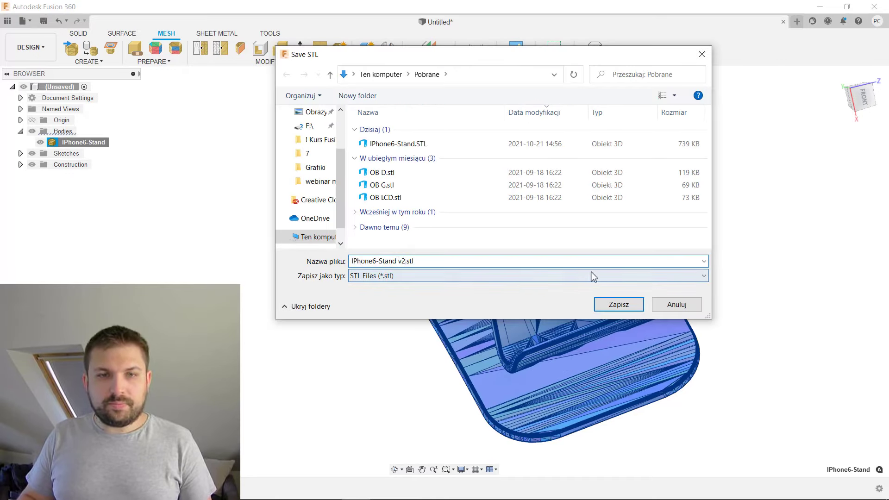
click(619, 305)
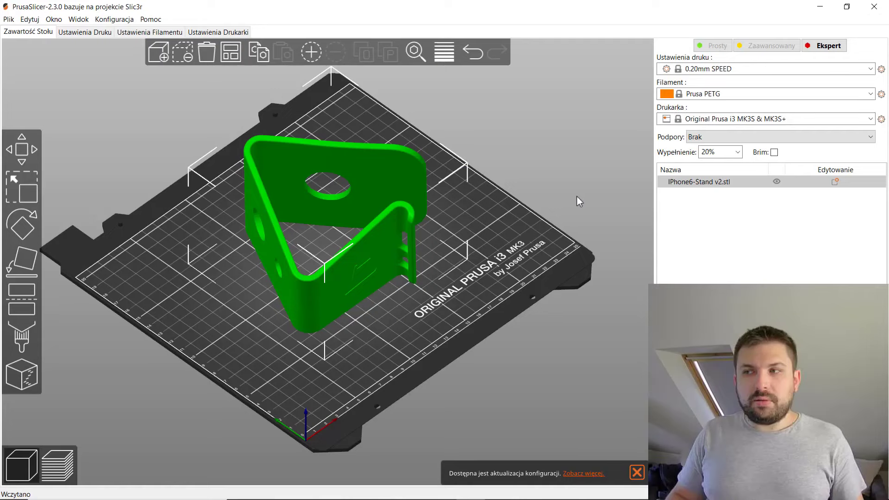
Orbit and zoom in on the stand in PrusaSlicer to view its top and back panel
mouse_move(580, 196)
mouse_down()
mouse_move(521, 176)
mouse_move(548, 182)
mouse_move(536, 162)
mouse_move(563, 175)
mouse_move(509, 163)
mouse_move(219, 290)
mouse_up()
scroll(218, 290, up, 3)
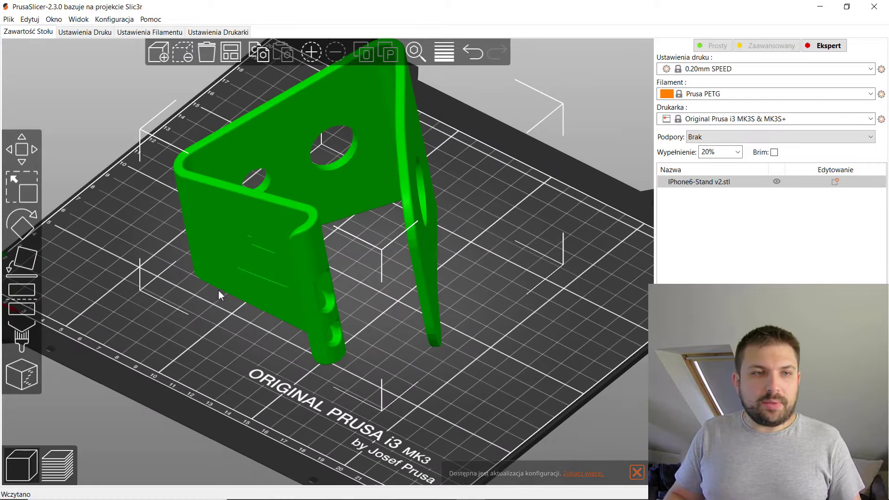
scroll(191, 312, up, 3)
scroll(213, 319, up, 3)
drag(213, 320, 179, 333)
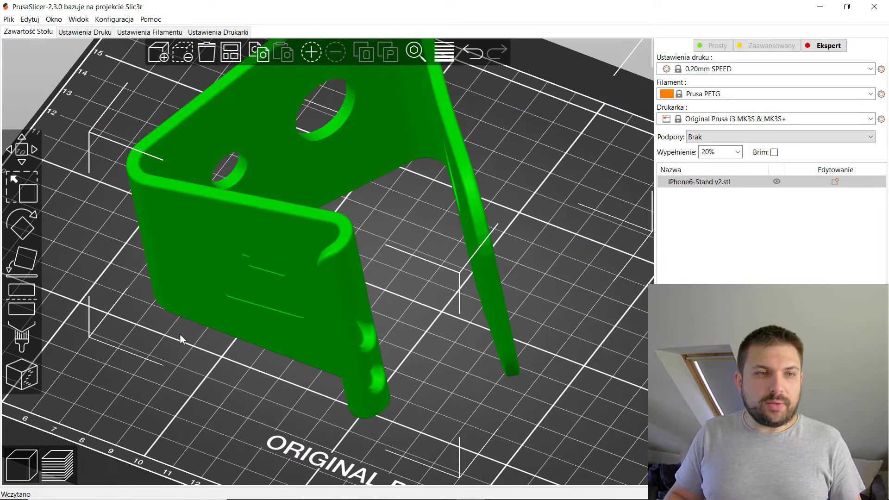
drag(558, 189, 430, 203)
scroll(115, 299, up, 3)
scroll(116, 299, up, 3)
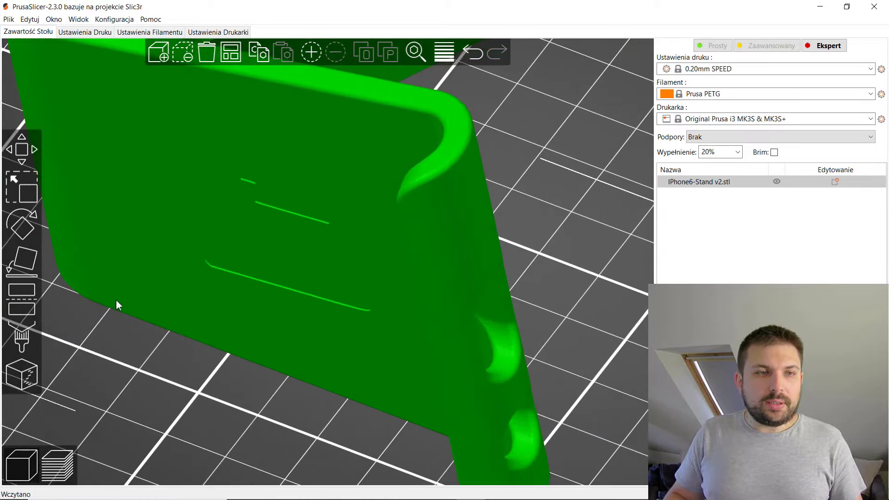
scroll(165, 268, up, 2)
mouse_move(201, 250)
mouse_down()
mouse_move(190, 288)
mouse_move(192, 253)
mouse_up()
scroll(163, 411, up, 3)
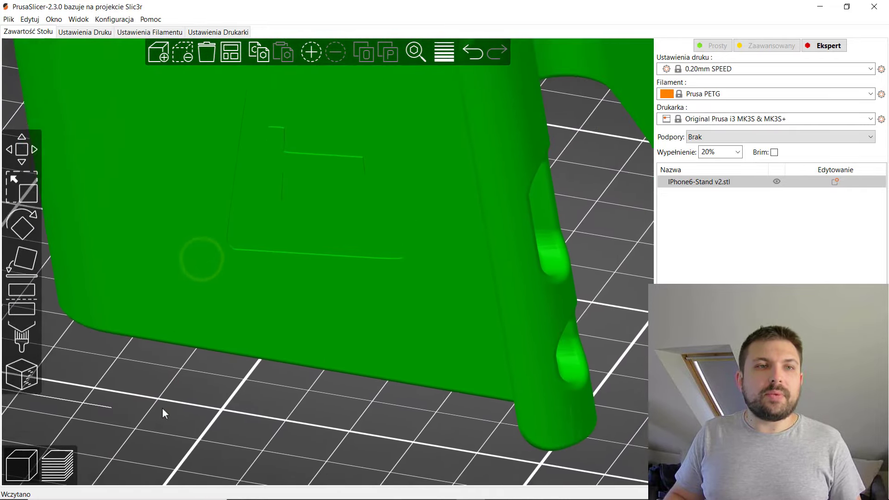
Zoom out and orbit to a low side view of the stand on the bed
scroll(250, 259, down, 2)
scroll(268, 257, down, 2)
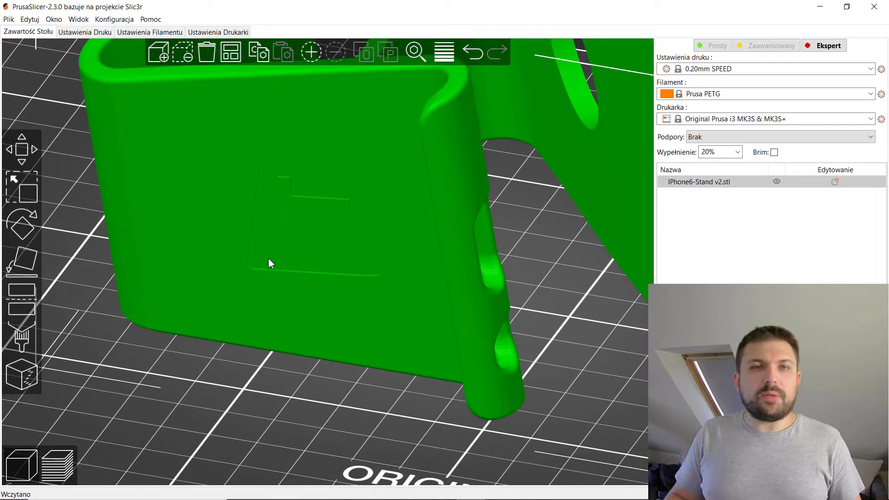
scroll(299, 227, down, 2)
scroll(301, 227, down, 2)
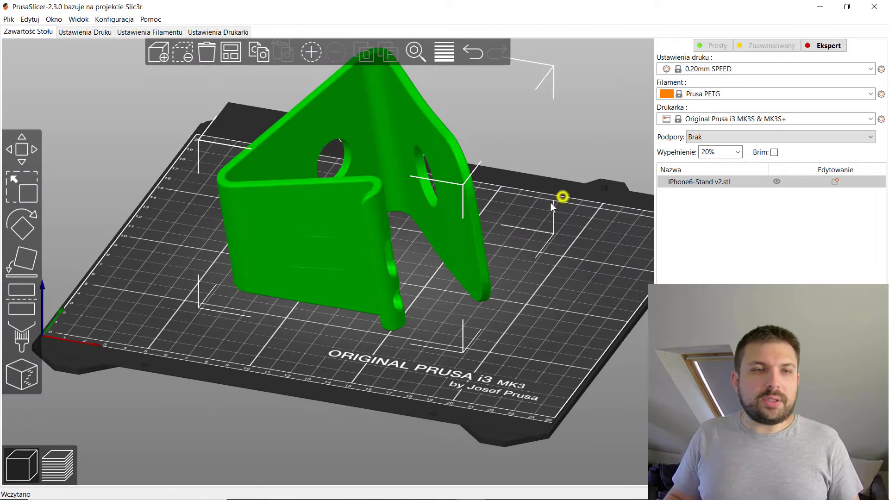
mouse_move(550, 202)
mouse_down()
mouse_move(508, 218)
mouse_move(544, 213)
mouse_up()
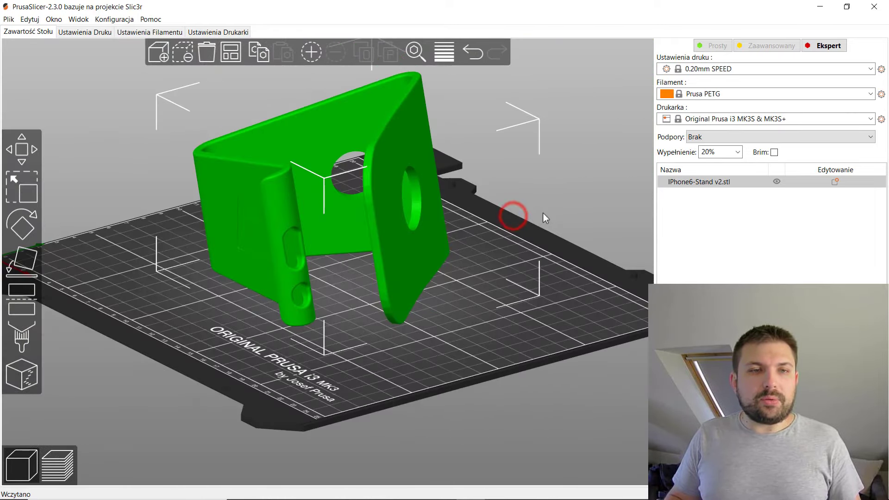
scroll(380, 292, up, 3)
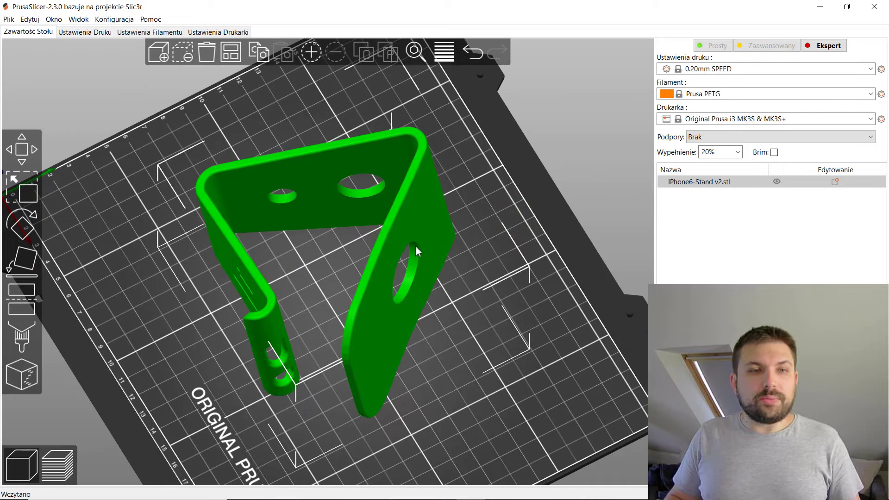
drag(544, 228, 555, 208)
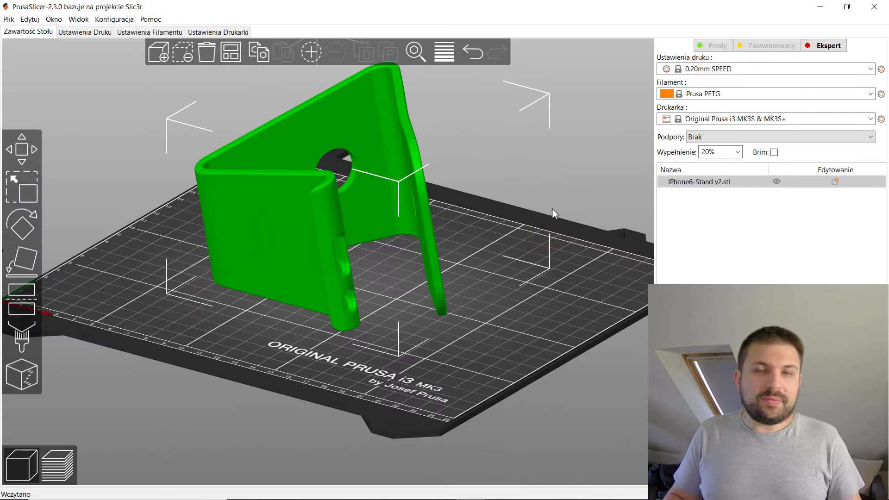